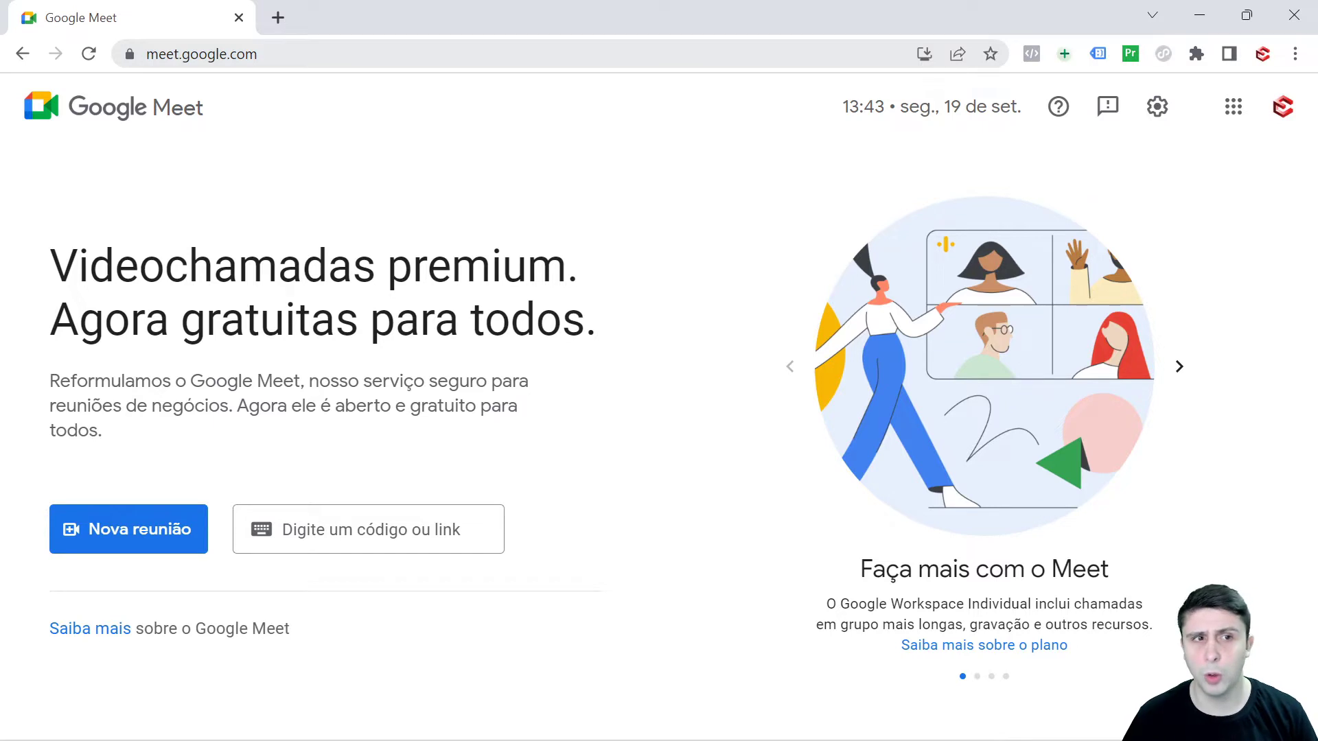
Step: Start an instant Google Meet meeting through Nova reunião > Iniciar uma reunião instantânea
{"action": "key", "text": "ctrl+l"}
{"action": "left_click", "coordinate": [484, 158]}
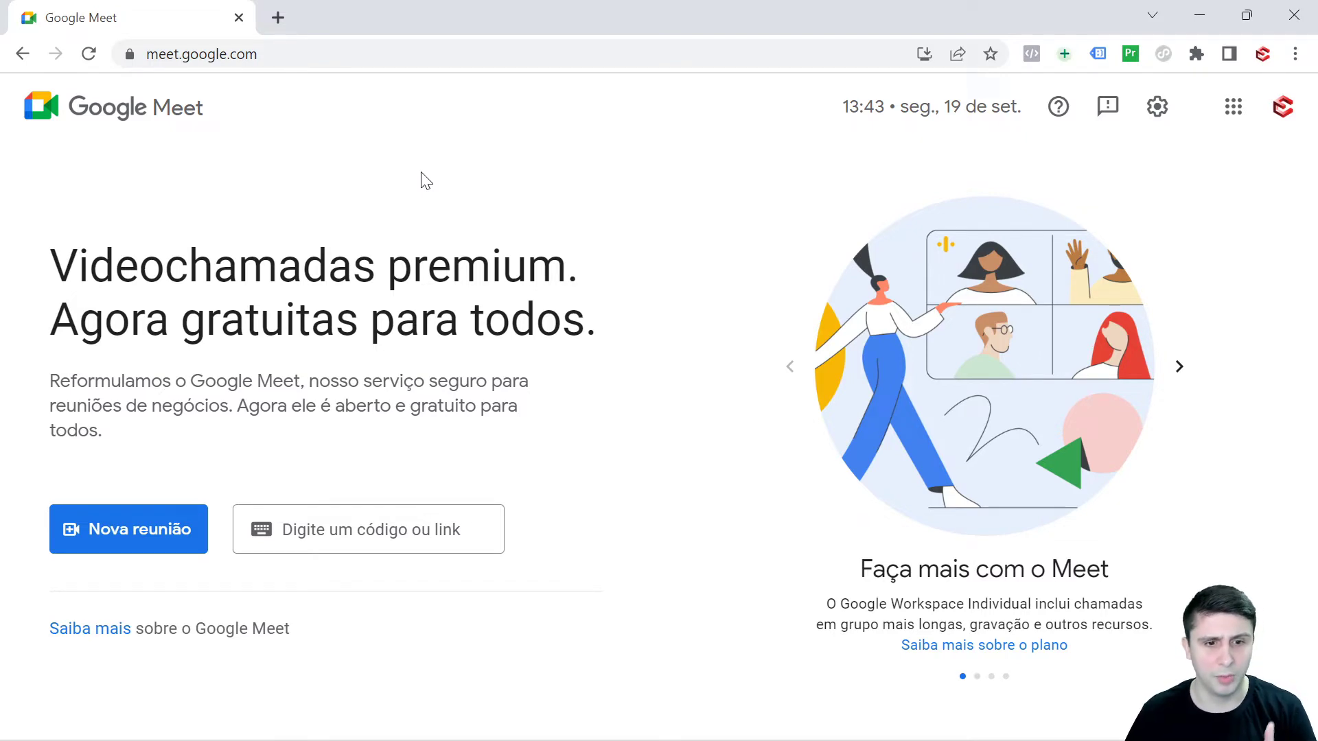
{"action": "left_click", "coordinate": [724, 717]}
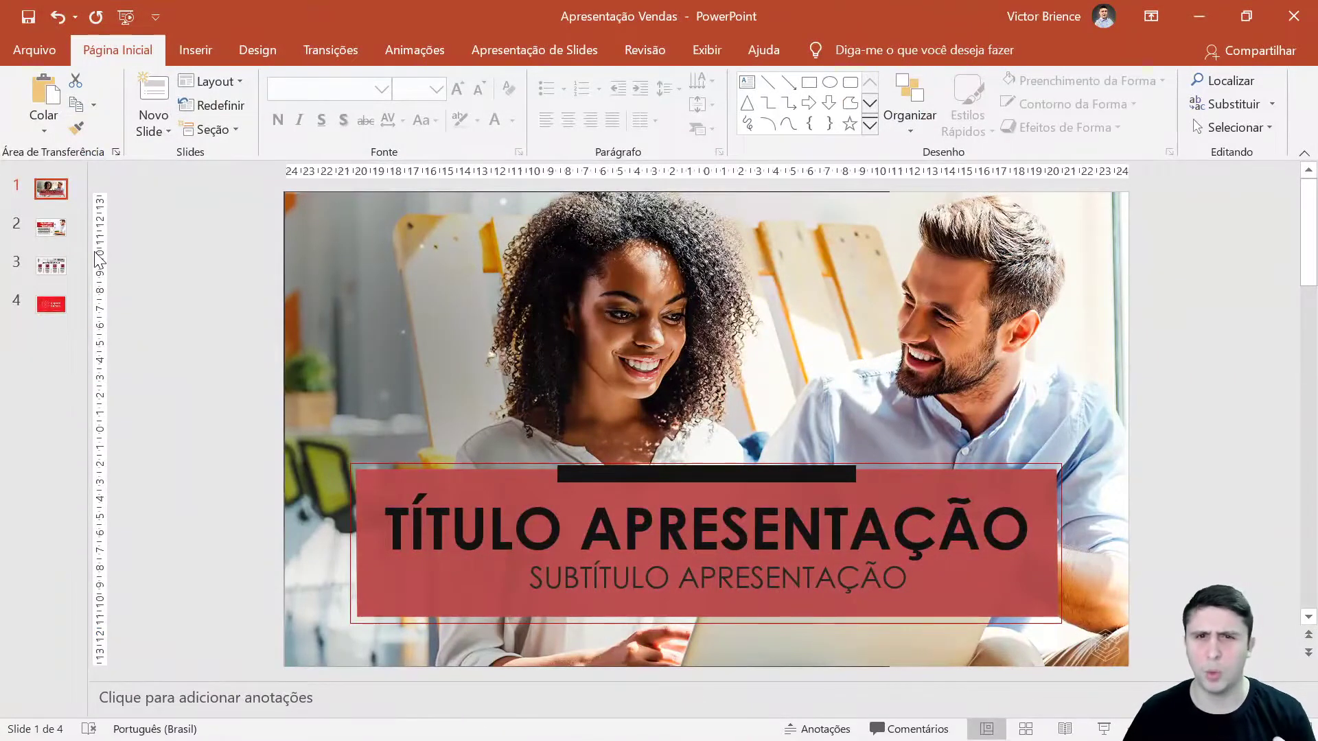
{"action": "mouse_move", "coordinate": [706, 430]}
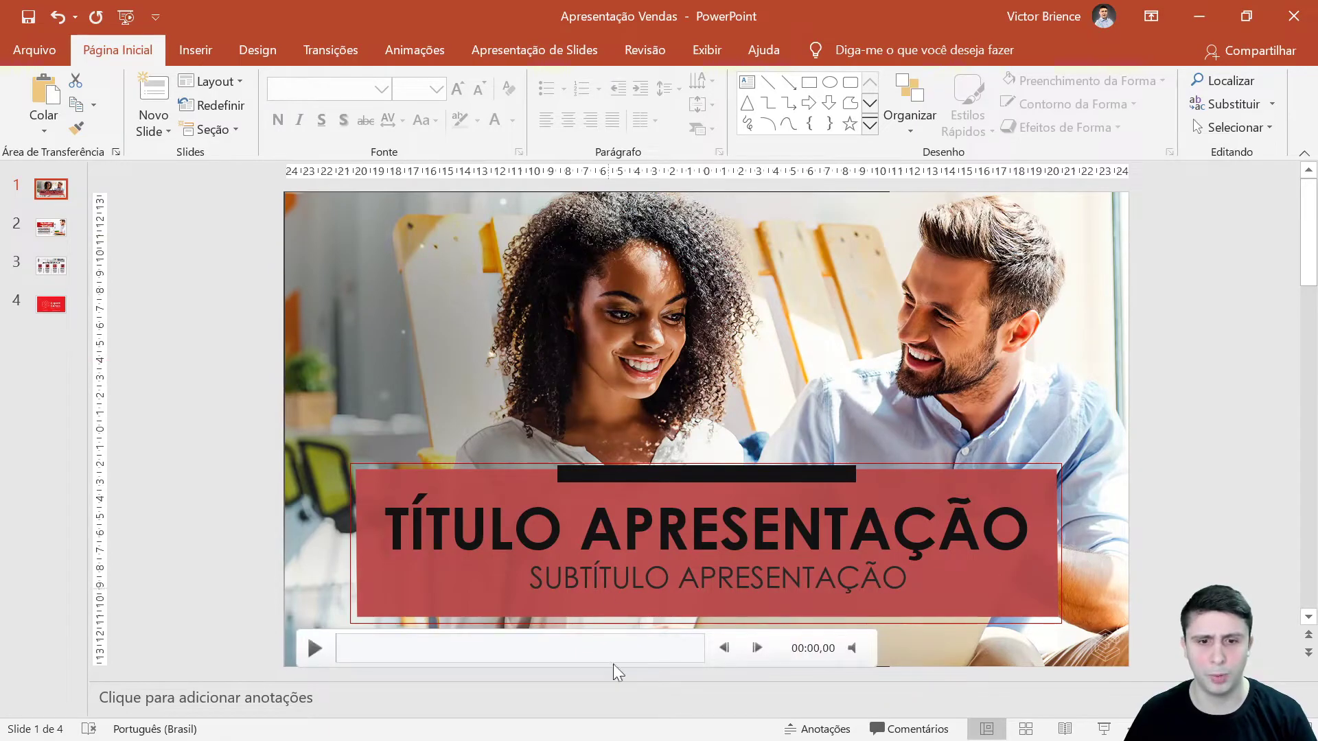
{"action": "left_click", "coordinate": [636, 722]}
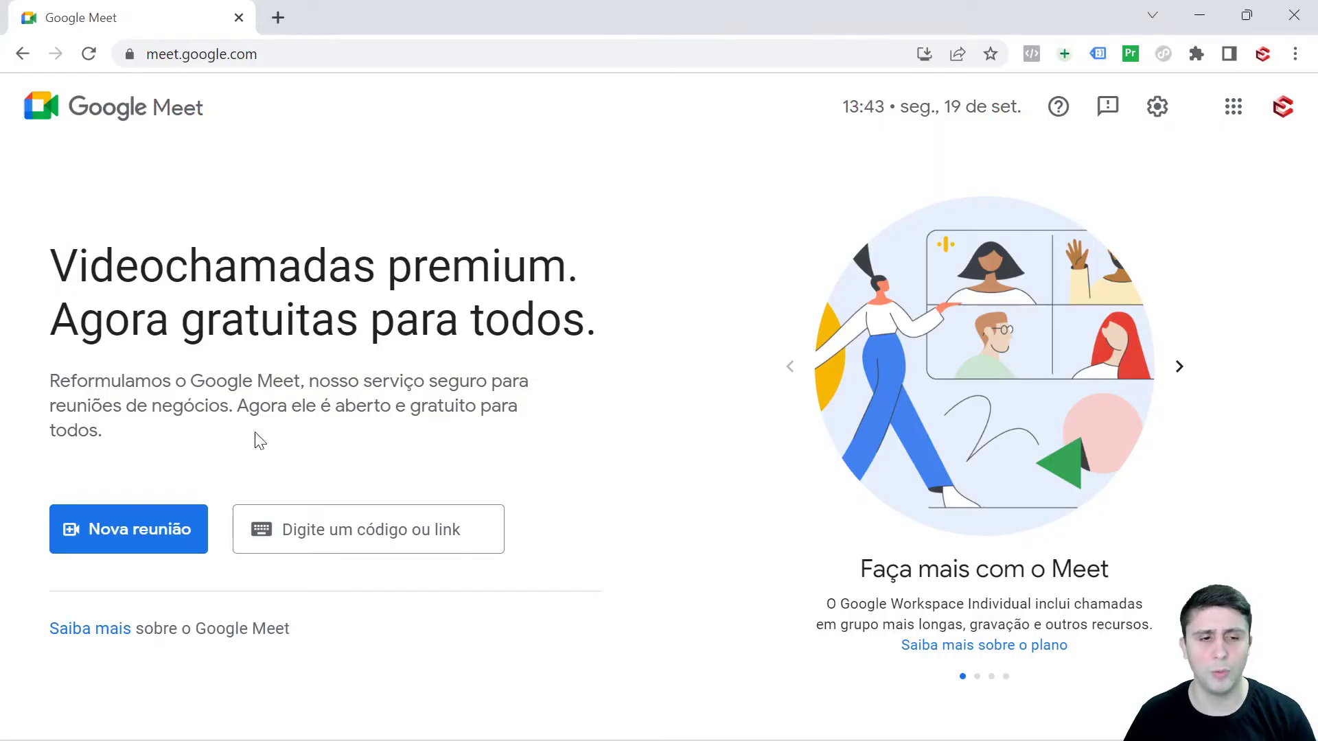
{"action": "left_click", "coordinate": [179, 529]}
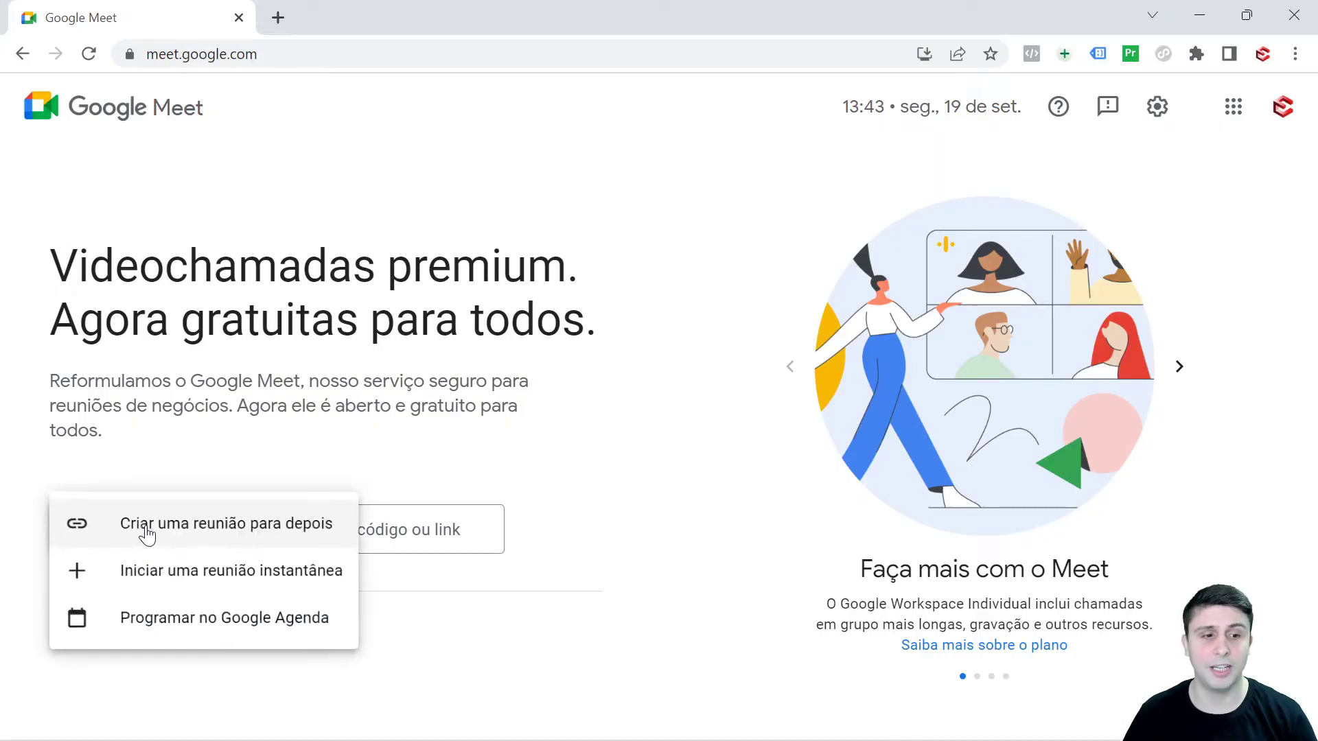
{"action": "left_click", "coordinate": [348, 457]}
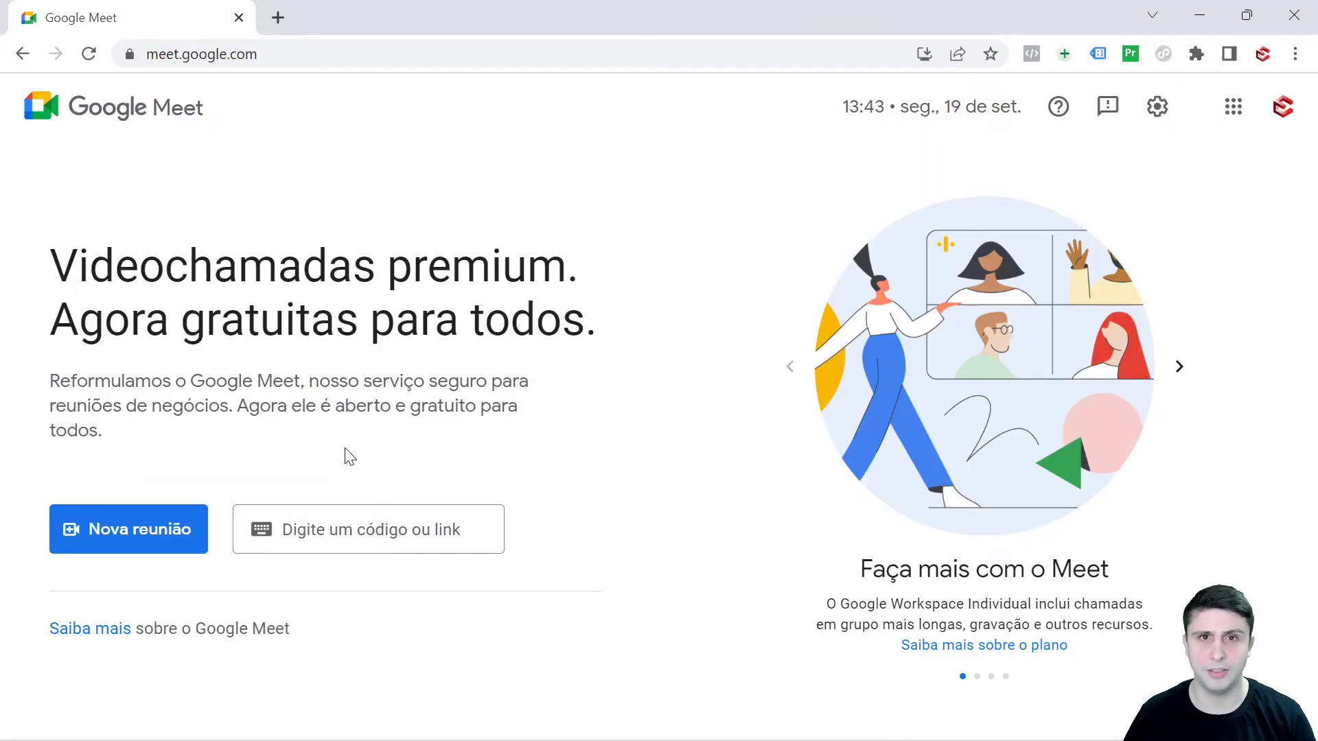
{"action": "left_click", "coordinate": [133, 533]}
{"action": "left_click", "coordinate": [182, 583]}
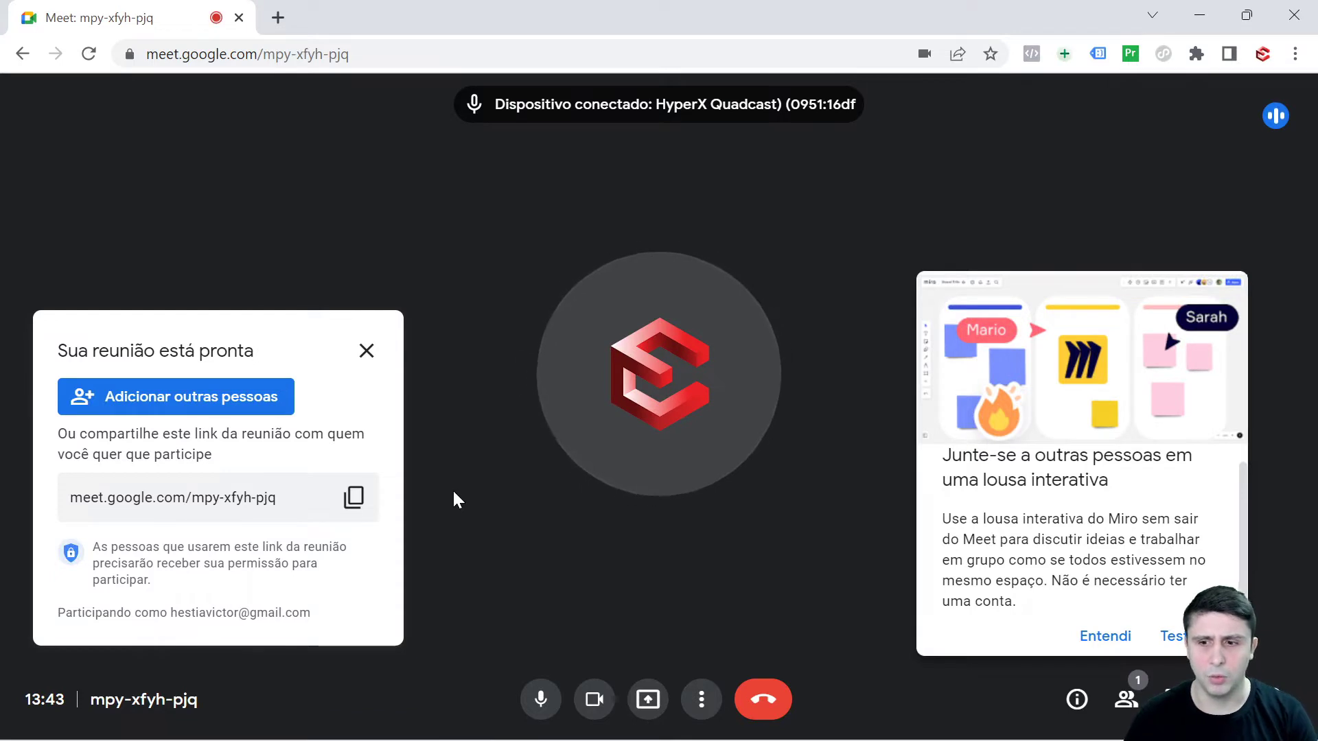
Step: Dismiss the Miro card, turn the camera off, copy the meeting link and close the ready panel
{"action": "left_click", "coordinate": [1106, 632]}
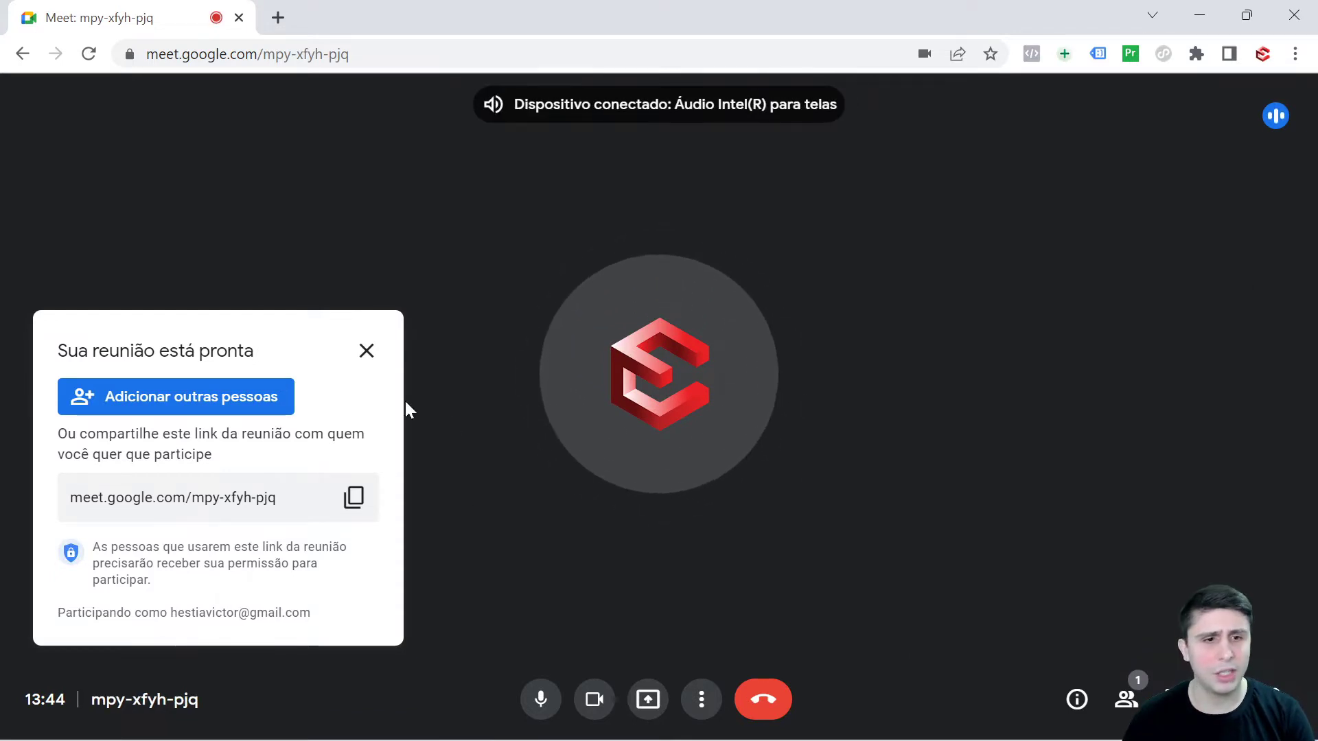
{"action": "key", "text": "ctrl+e"}
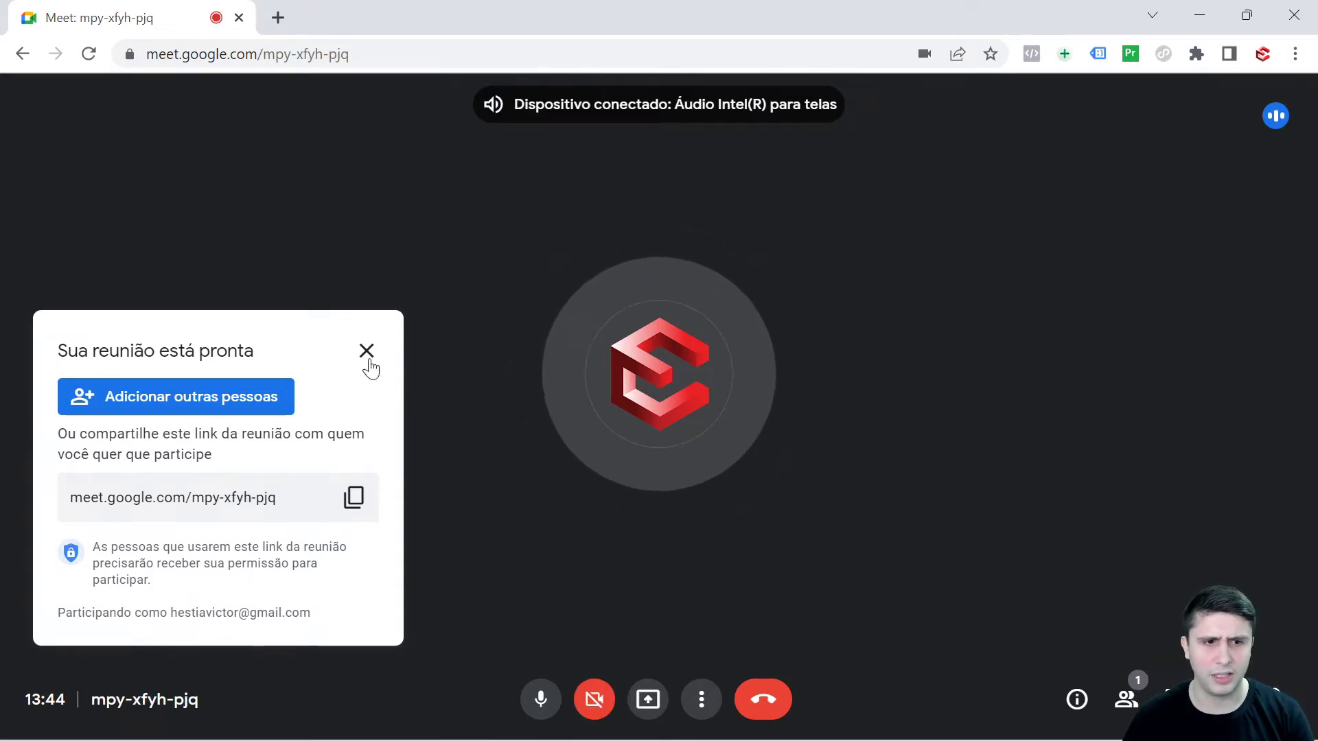
{"action": "left_click", "coordinate": [352, 509]}
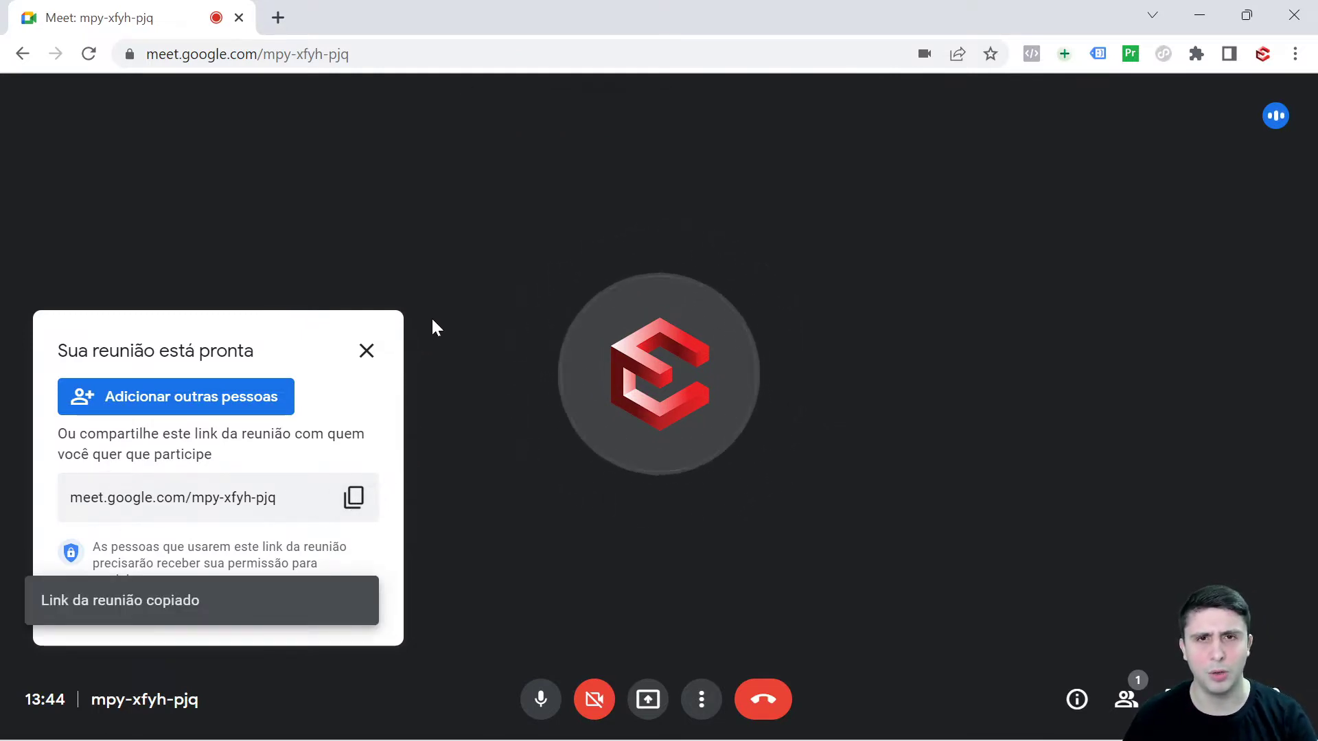
{"action": "left_click", "coordinate": [367, 352]}
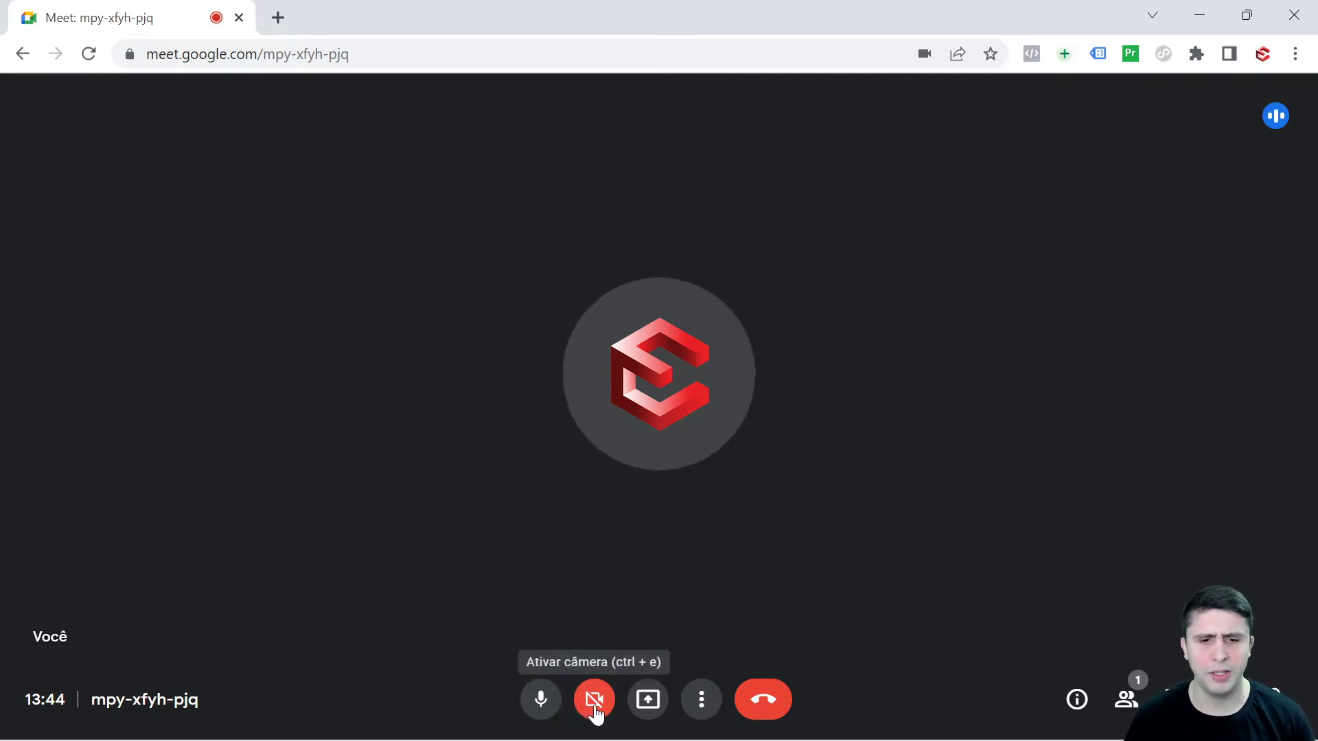
{"action": "left_click", "coordinate": [643, 707]}
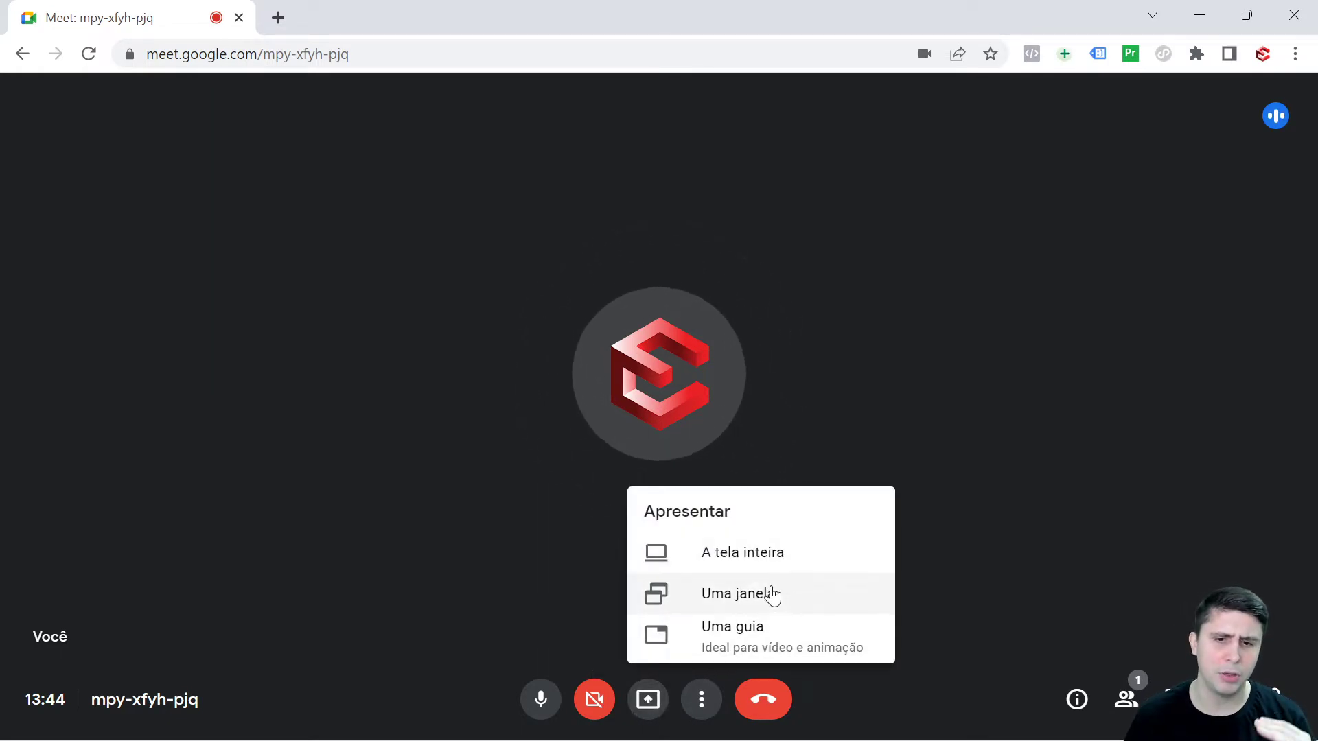
Step: Share the entire screen with the meeting and drag the sharing notification aside
{"action": "left_click", "coordinate": [748, 562]}
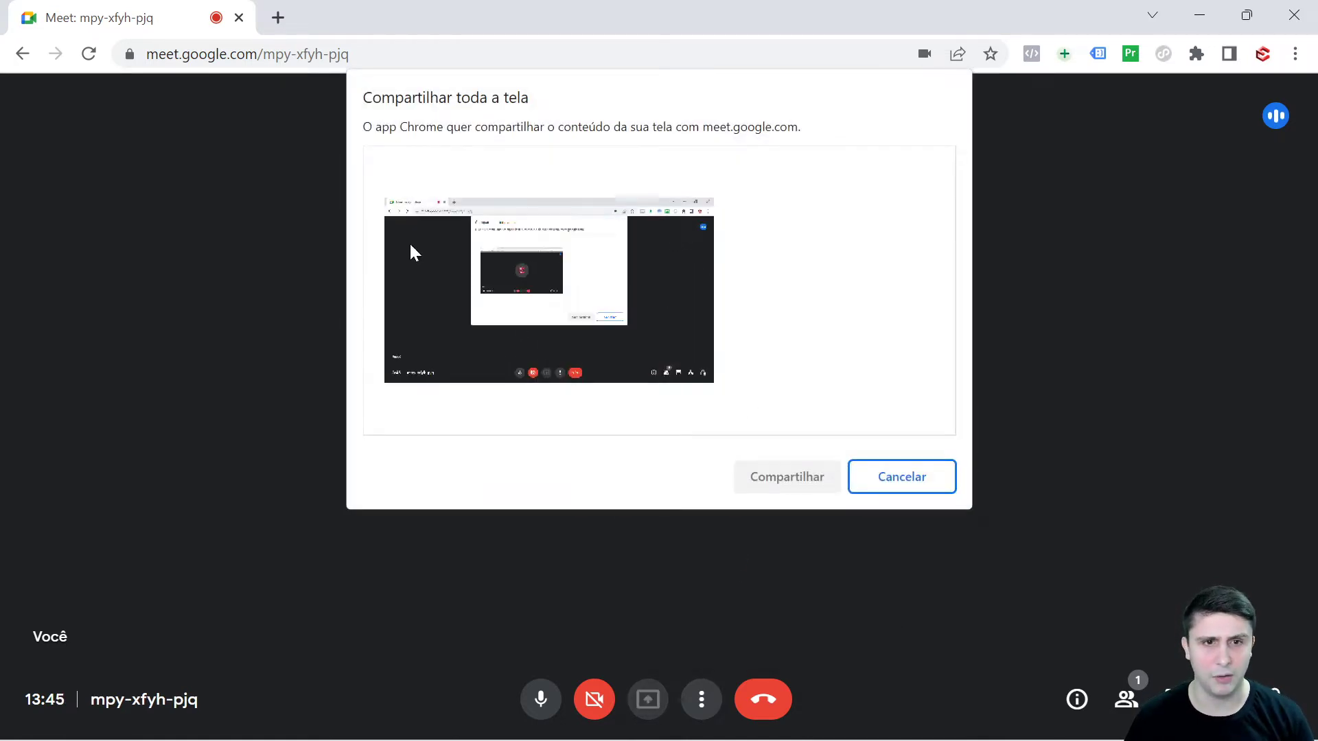
{"action": "left_click", "coordinate": [581, 271]}
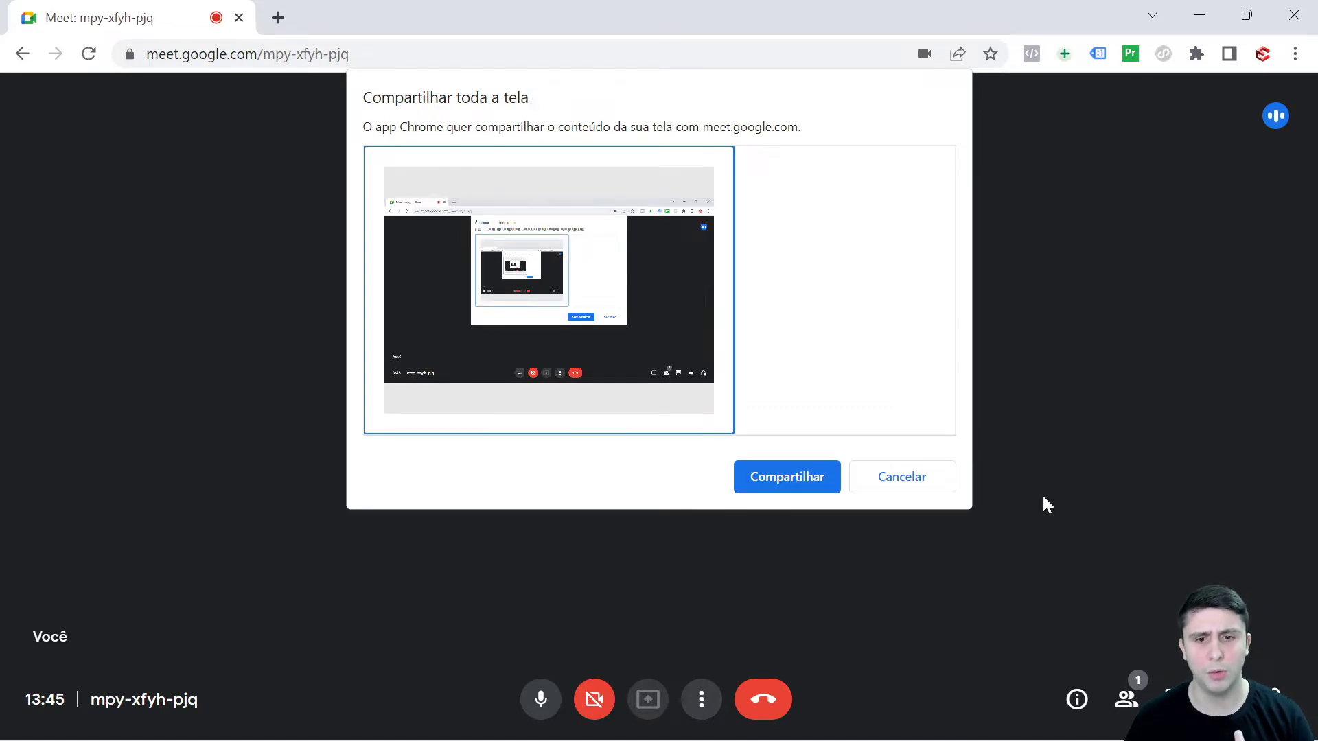
{"action": "left_click", "coordinate": [759, 475]}
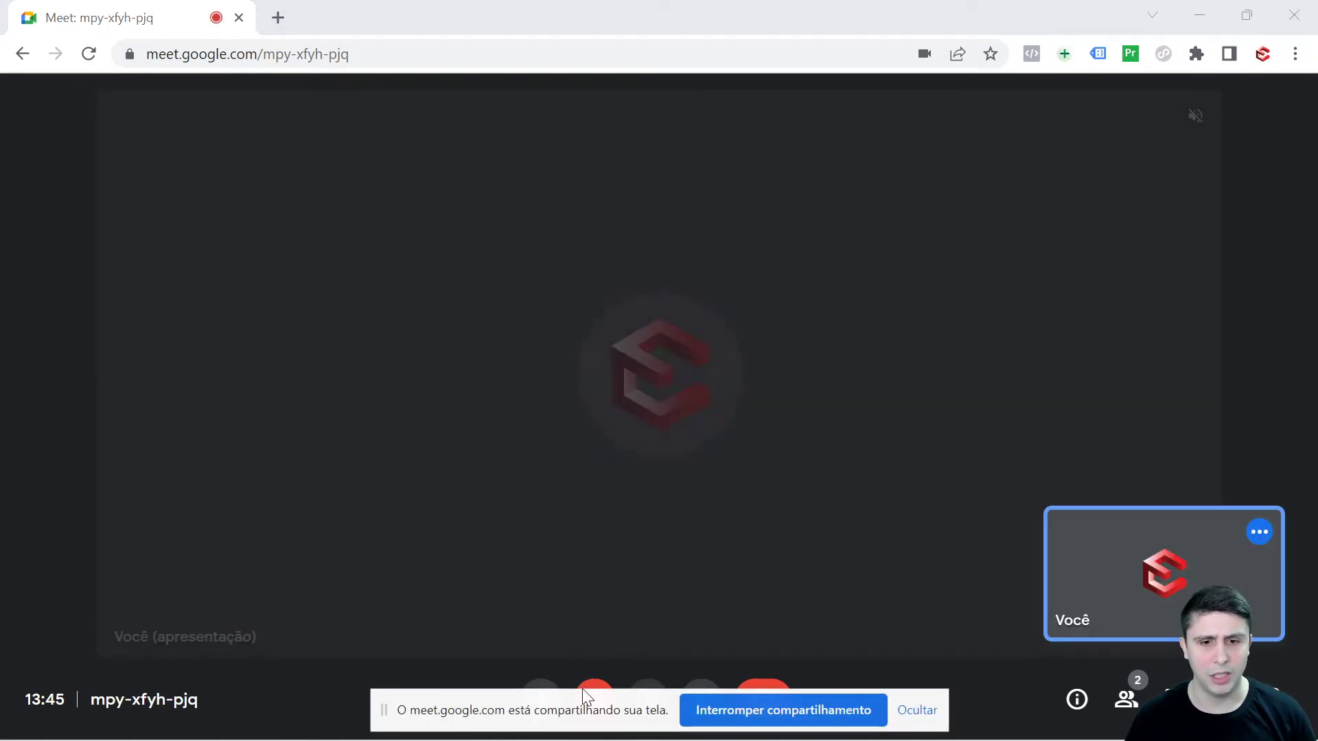
{"action": "left_click_drag", "start_coordinate": [582, 723], "coordinate": [524, 573]}
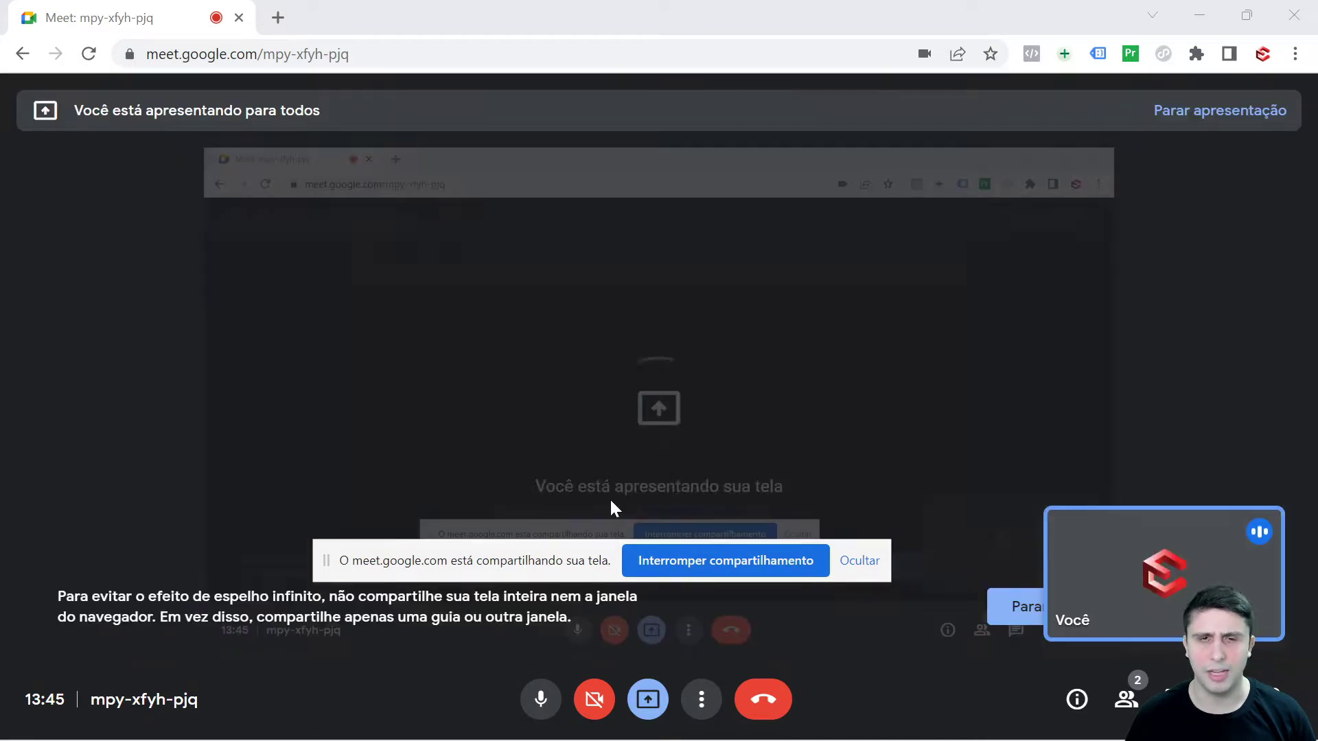
{"action": "mouse_move", "coordinate": [659, 402]}
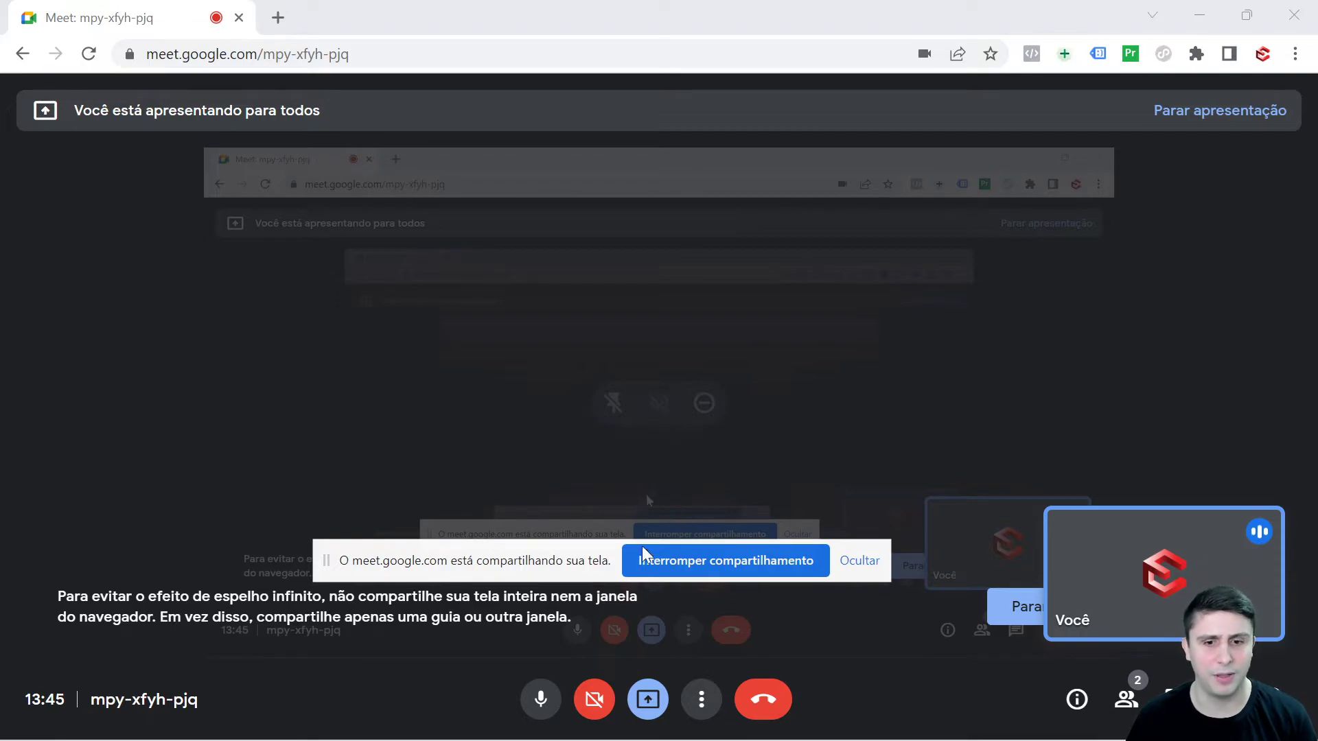
Step: Bring the 'Apresentação Vendas' PowerPoint deck to the front of the shared screen
{"action": "left_click", "coordinate": [726, 719]}
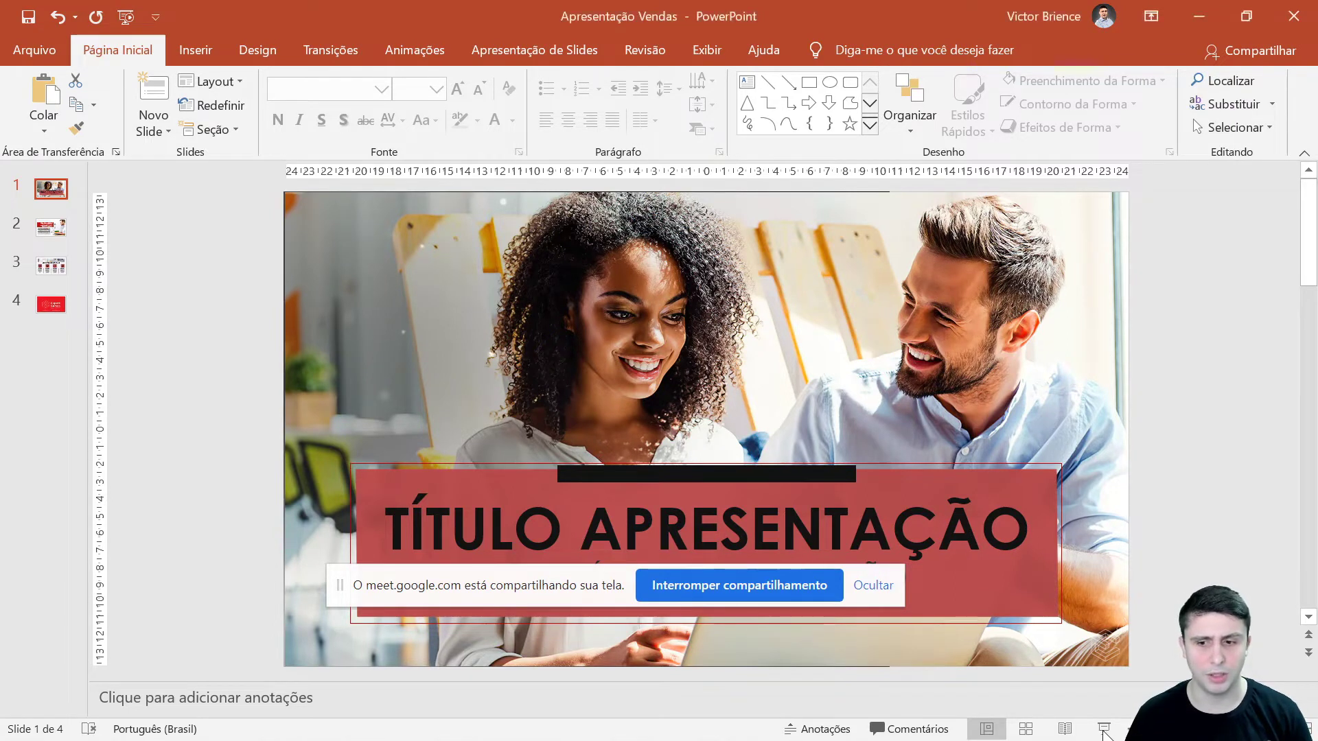
Step: Play the slideshow full screen, hide the sharing bar, advance to slide 2, then exit
{"action": "left_click", "coordinate": [1101, 728]}
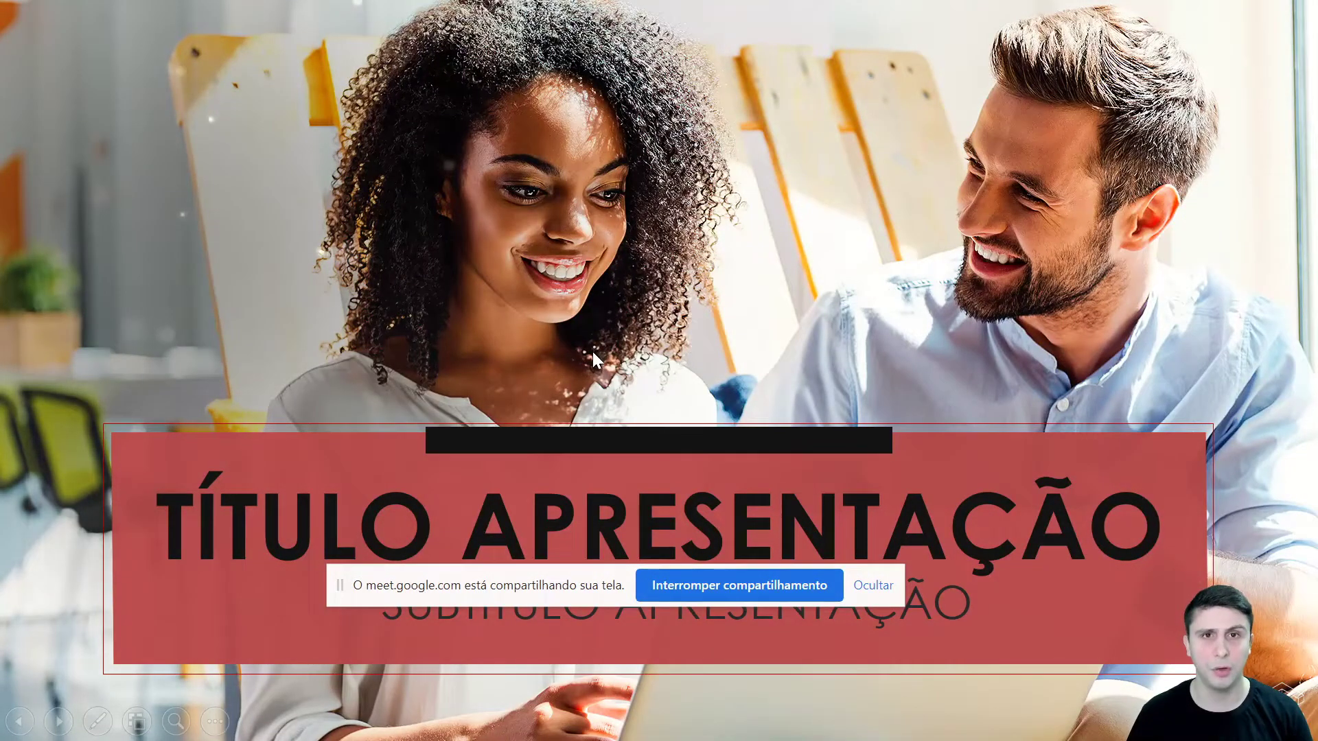
{"action": "left_click", "coordinate": [864, 591]}
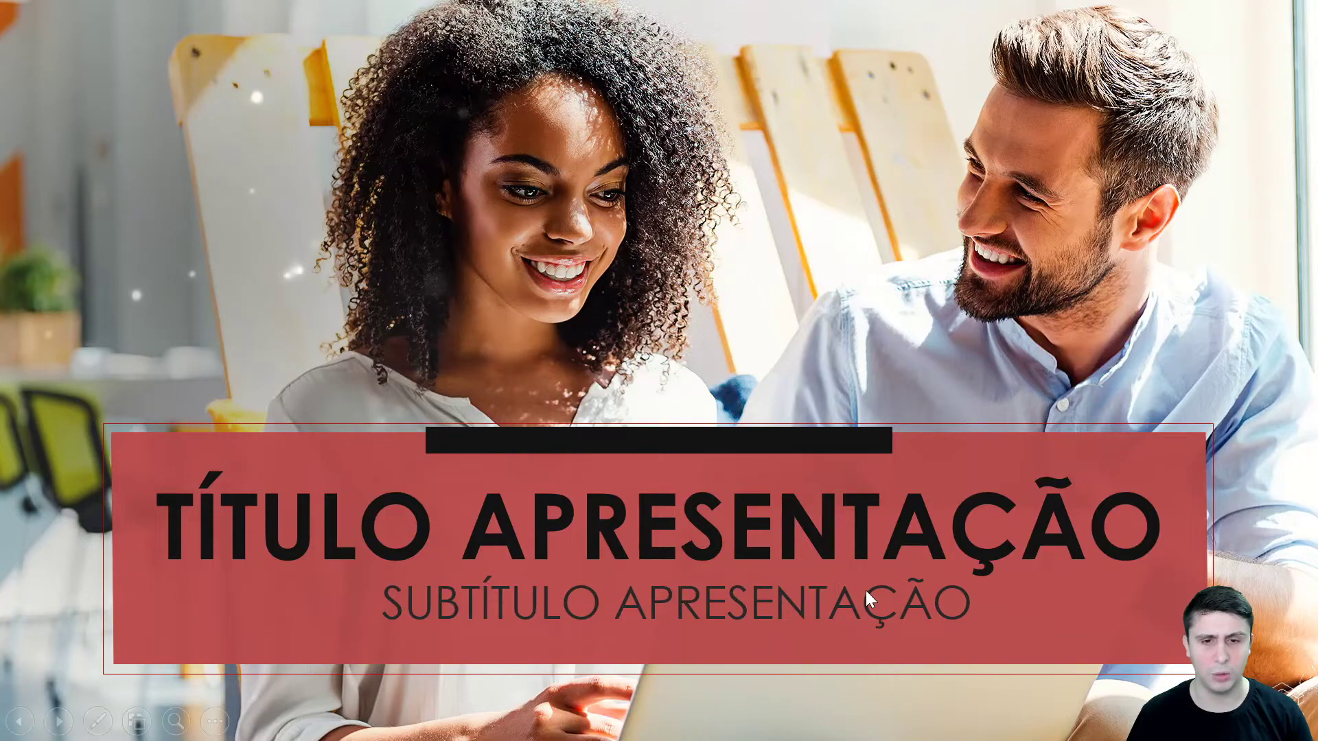
{"action": "left_click", "coordinate": [643, 355]}
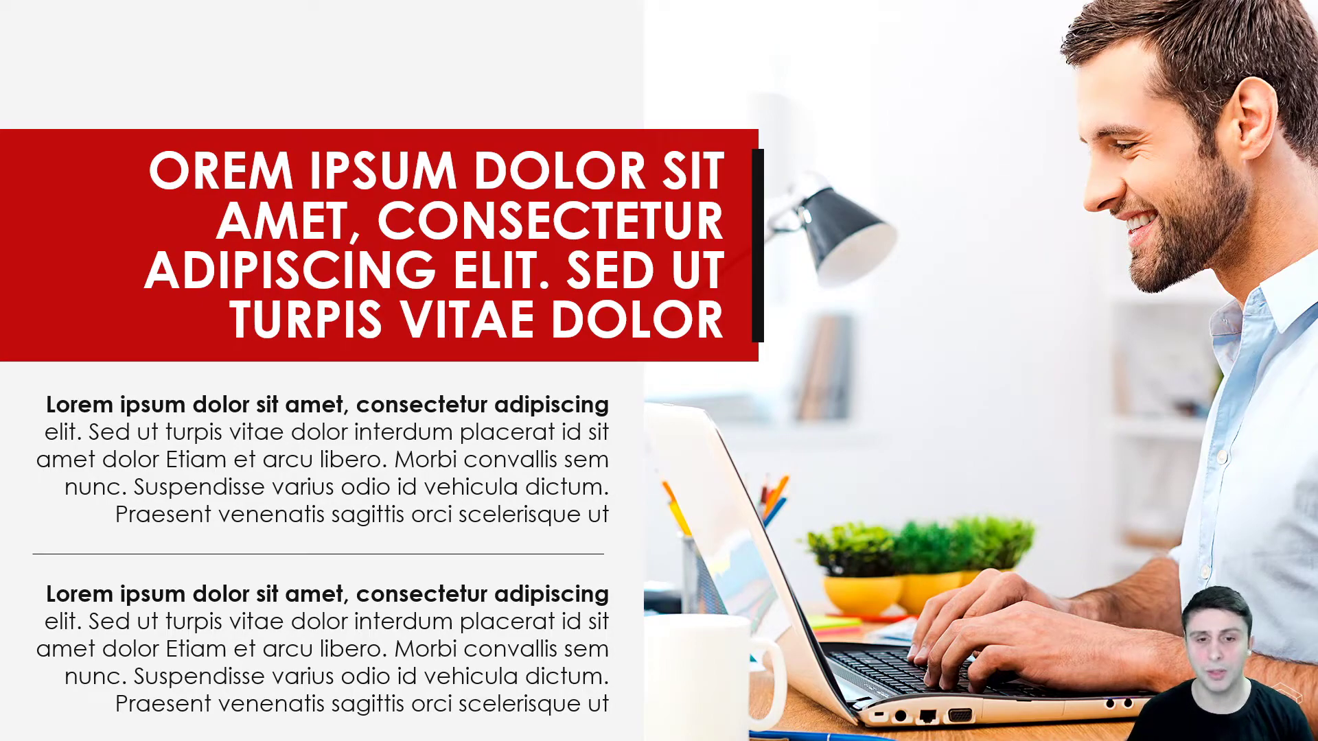
{"action": "key", "text": "Escape"}
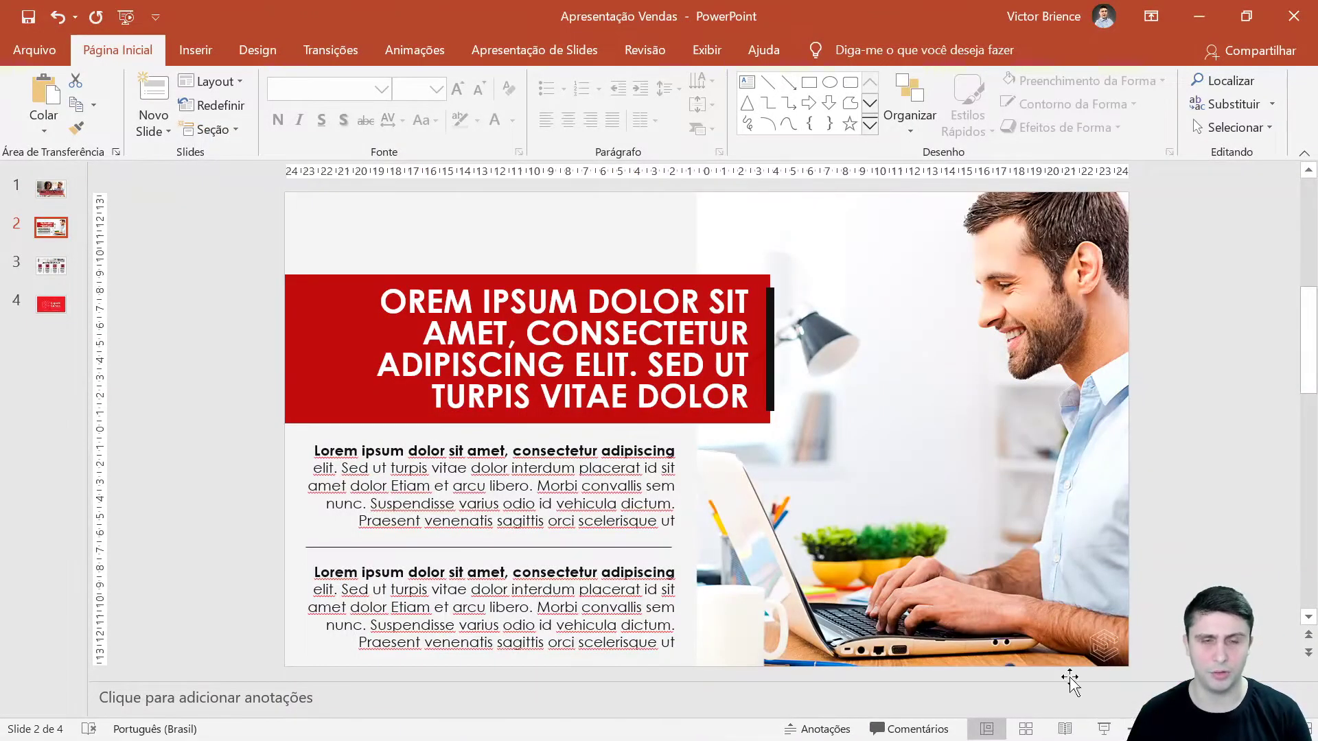
Step: Accept the Configurar Apresentação de Slides settings unchanged and start the show from slide 1 with F5
{"action": "left_click", "coordinate": [505, 55]}
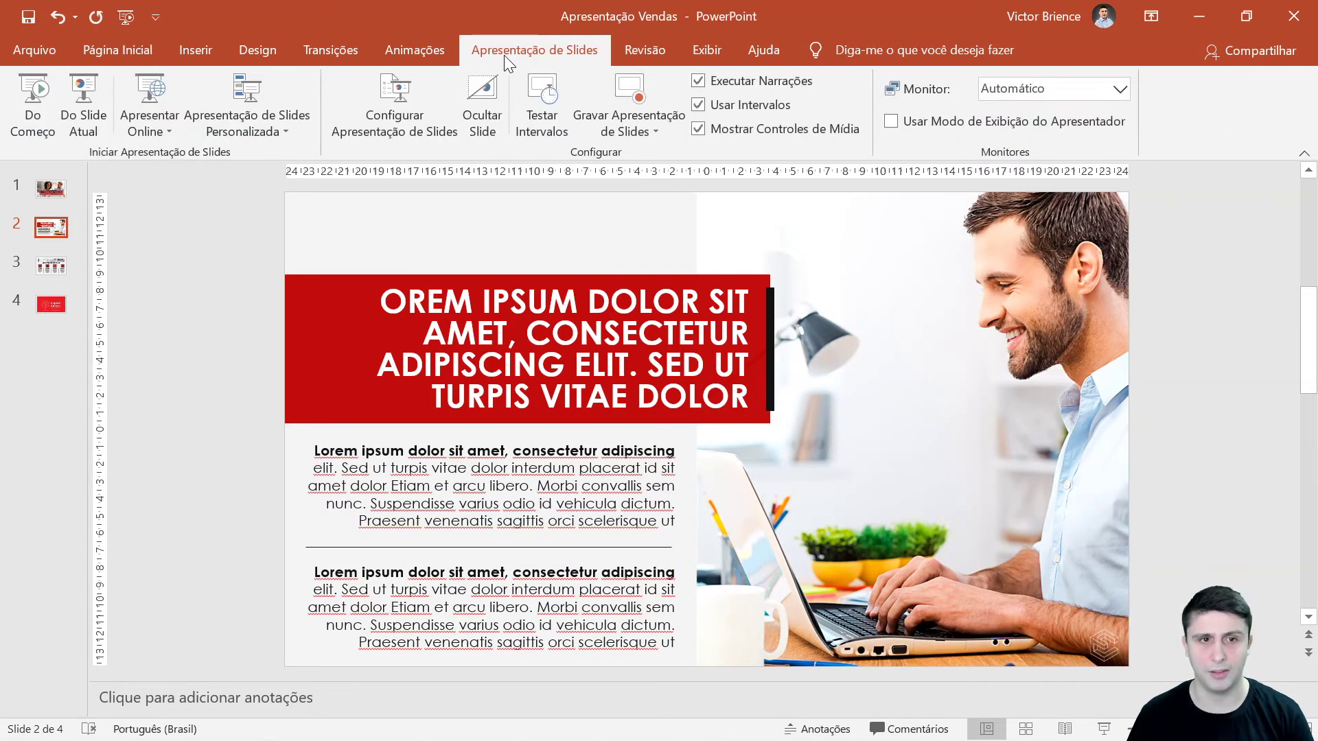
{"action": "left_click", "coordinate": [389, 116]}
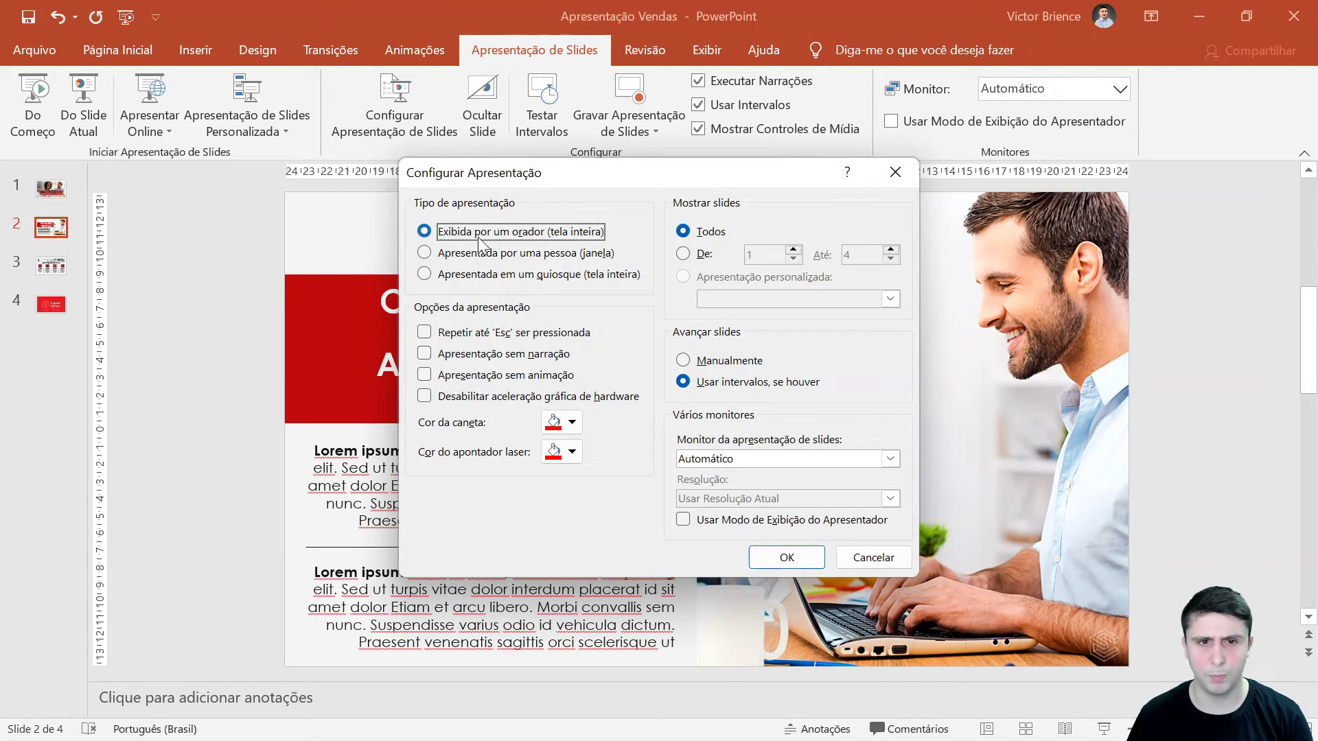
{"action": "left_click", "coordinate": [782, 560]}
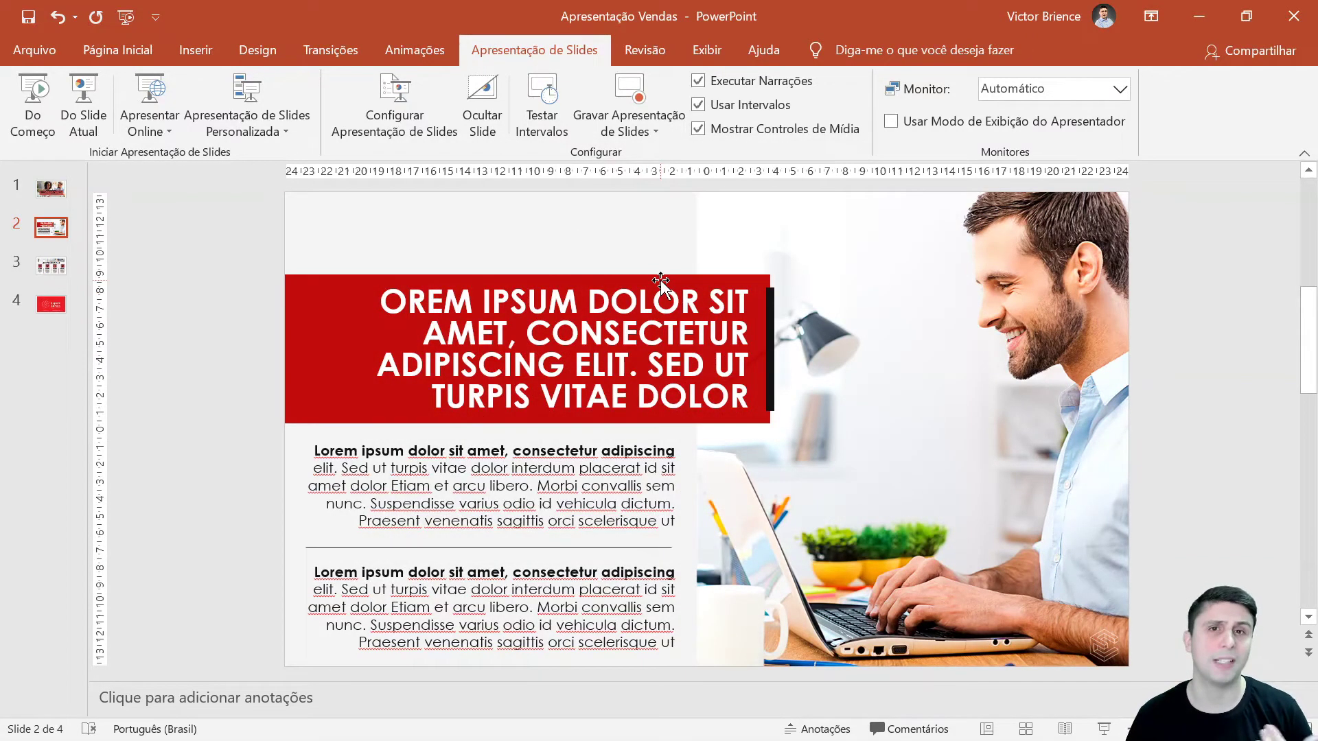
{"action": "key", "text": "F5"}
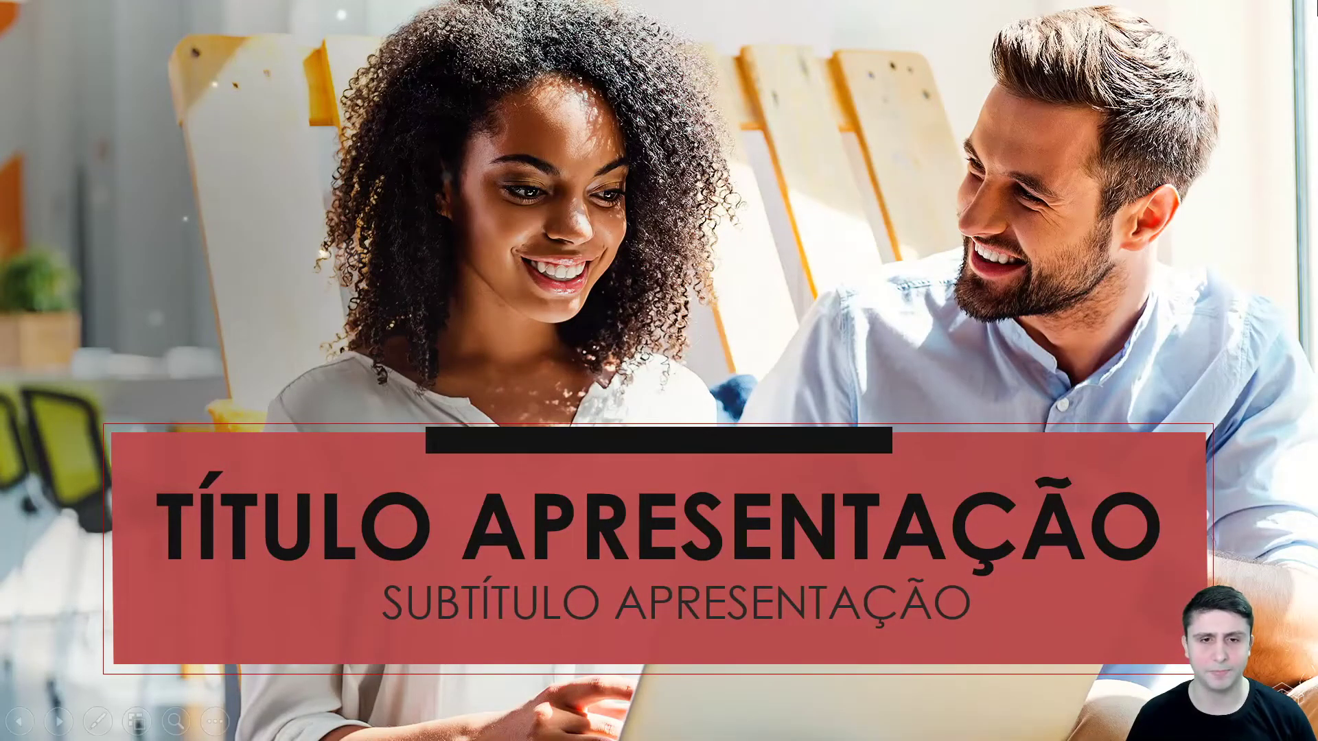
Step: Restart the show with Do Começo, advance to slide 2, and exit back to editing
{"action": "key", "text": "Escape"}
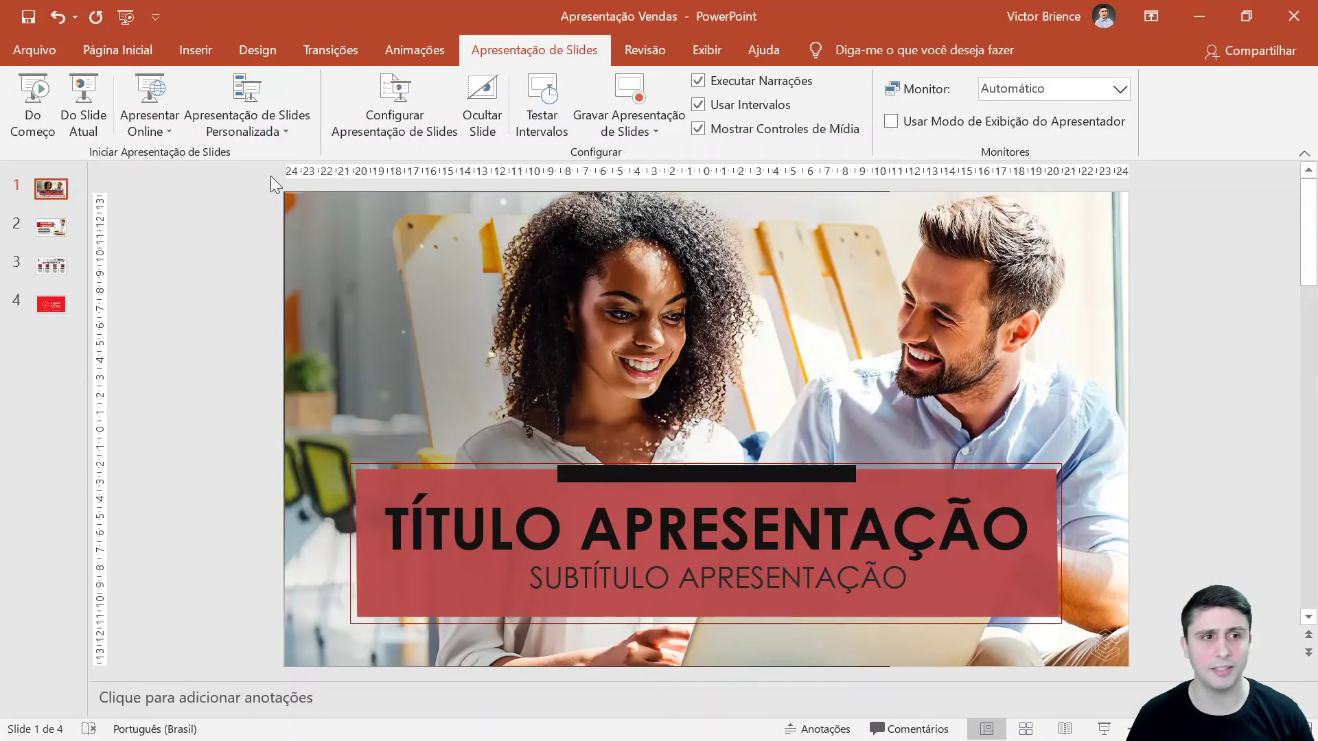
{"action": "left_click", "coordinate": [35, 127]}
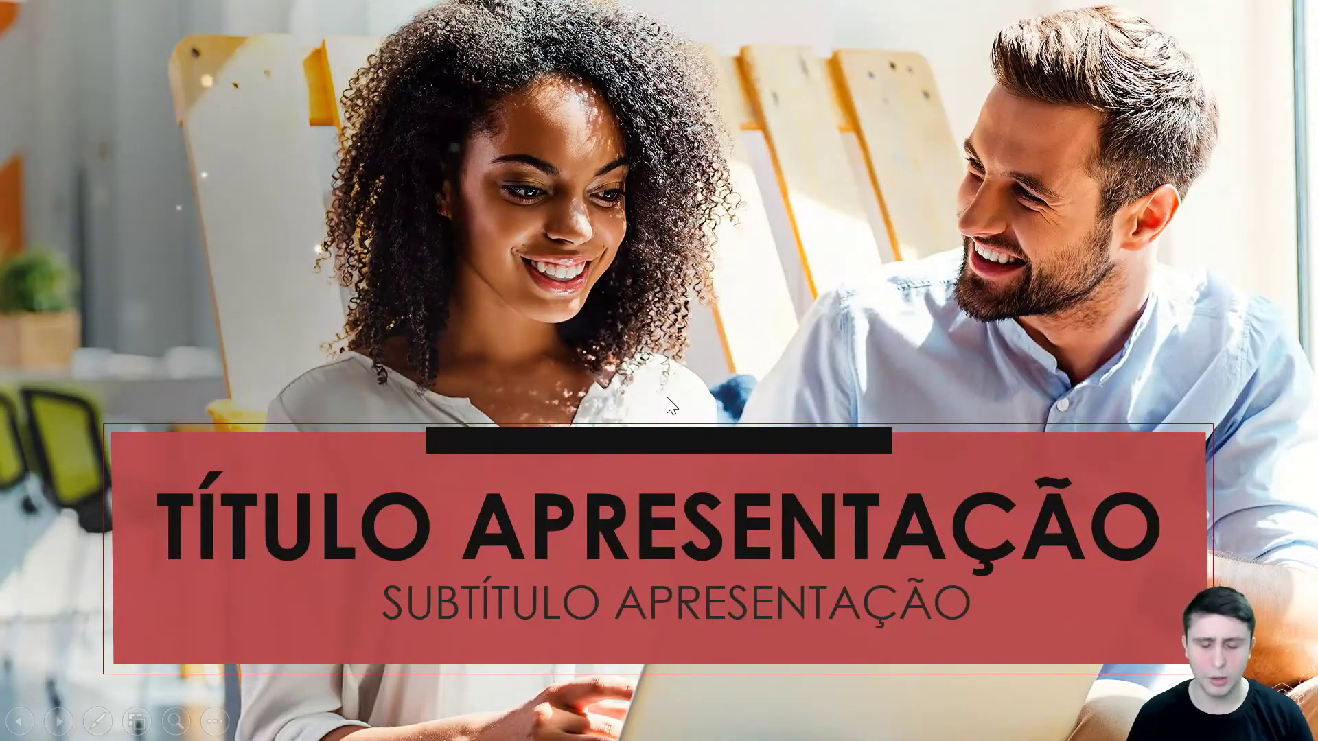
{"action": "left_click", "coordinate": [671, 406]}
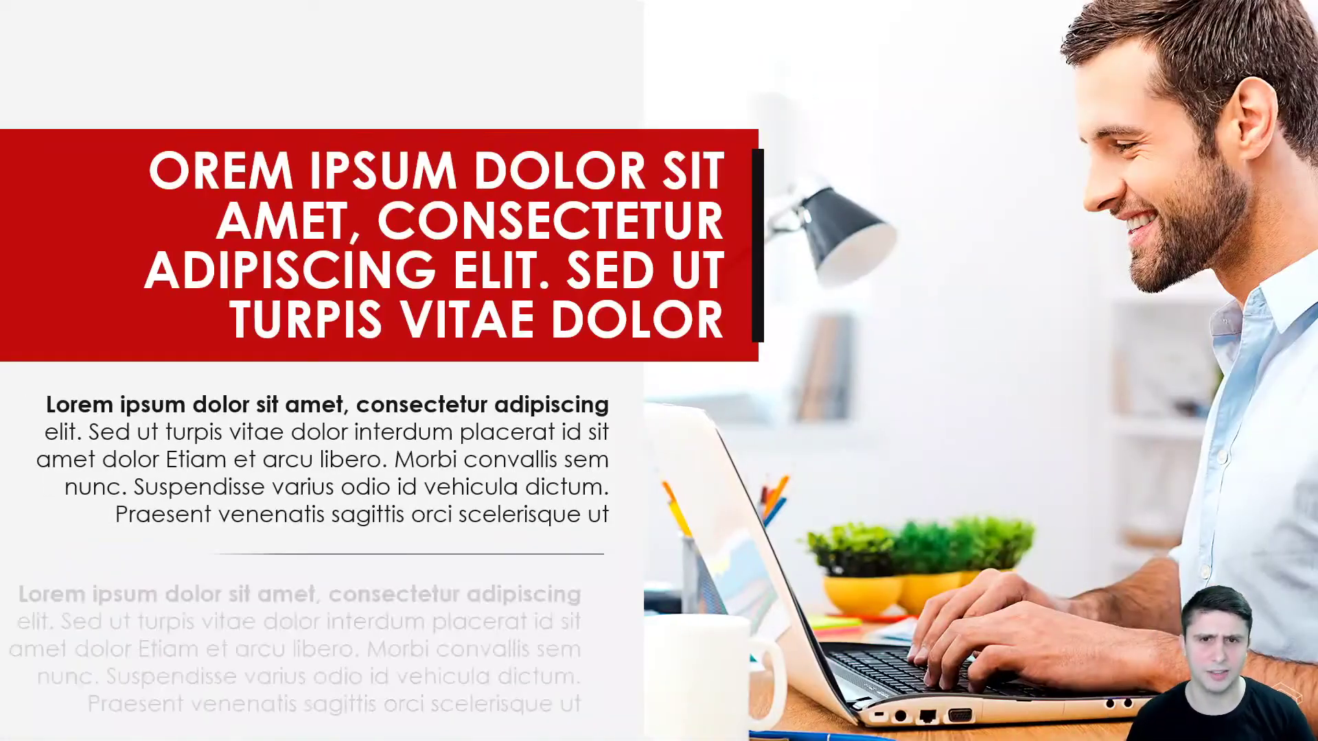
{"action": "key", "text": "Escape"}
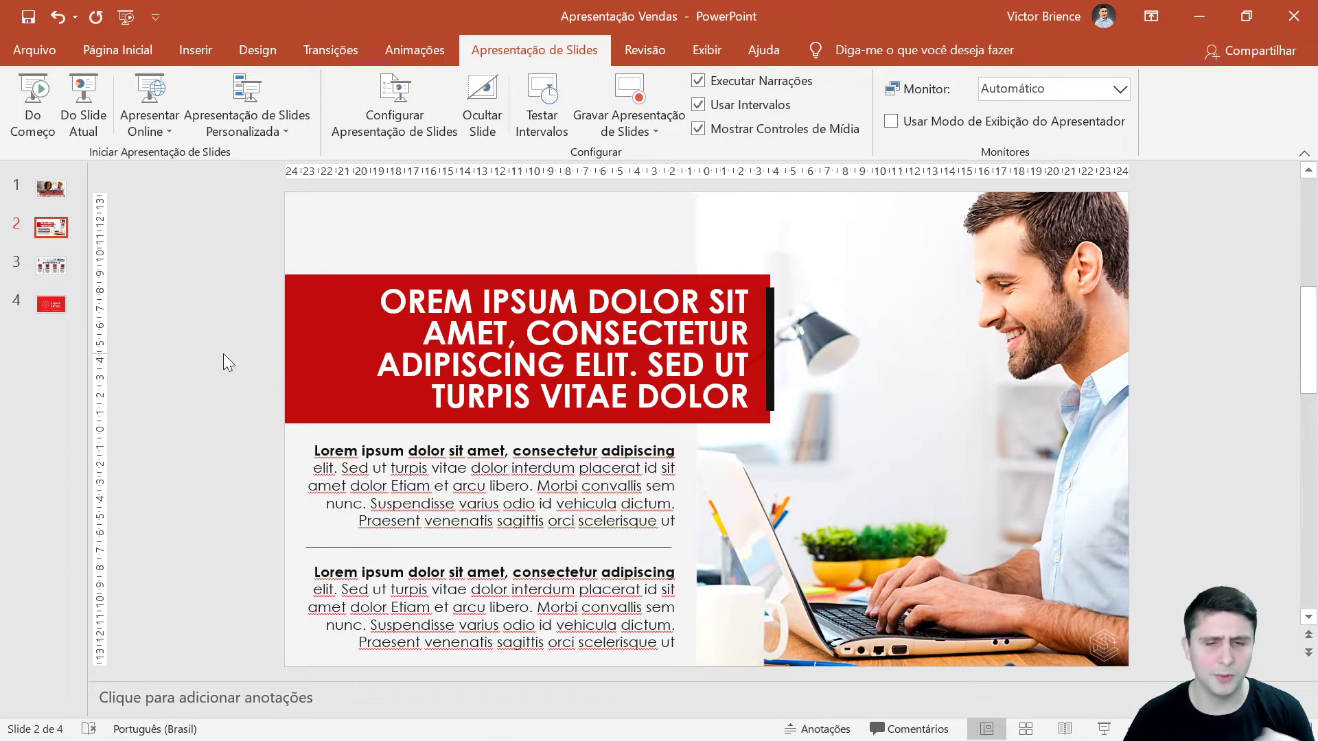
{"action": "mouse_move", "coordinate": [636, 717]}
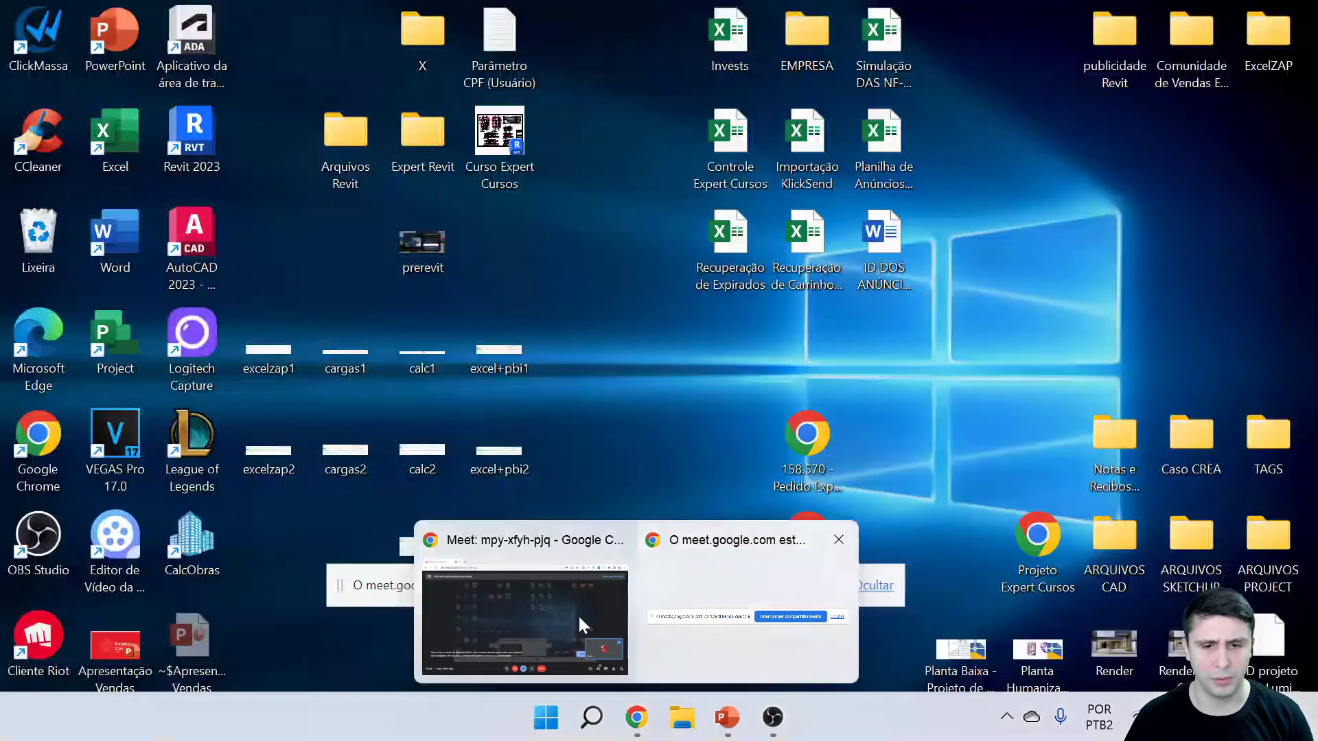
Step: Stop sharing the screen, reopen the Apresentar options, and switch back to the PowerPoint deck
{"action": "left_click", "coordinate": [580, 619]}
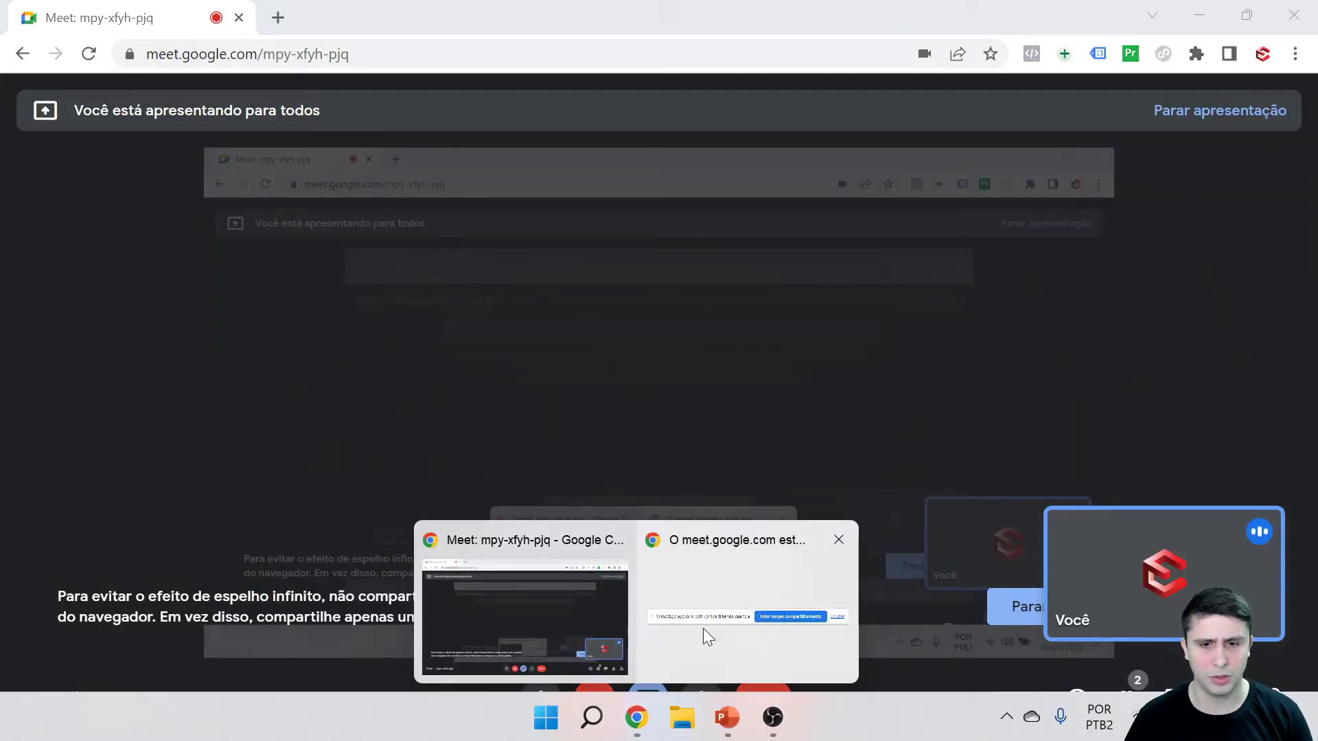
{"action": "left_click", "coordinate": [705, 632]}
{"action": "left_click_drag", "start_coordinate": [565, 583], "coordinate": [640, 463]}
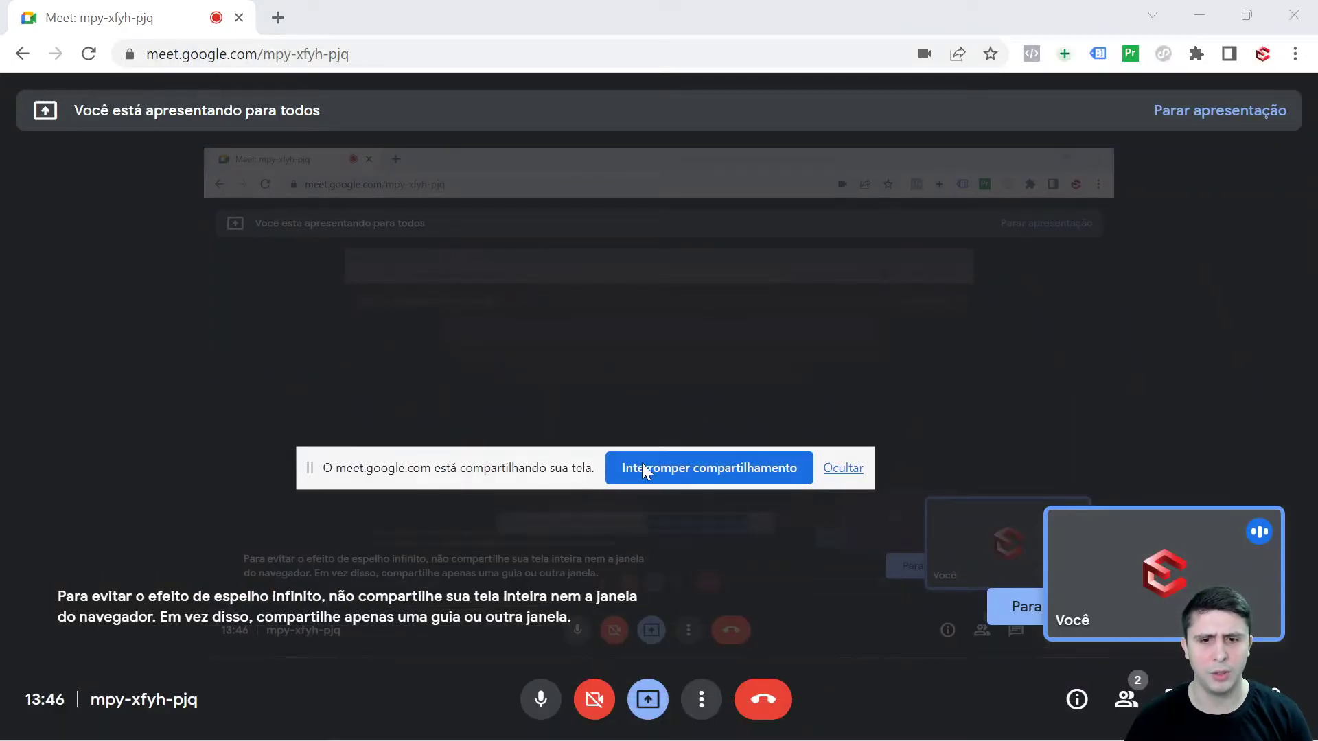
{"action": "left_click", "coordinate": [686, 468]}
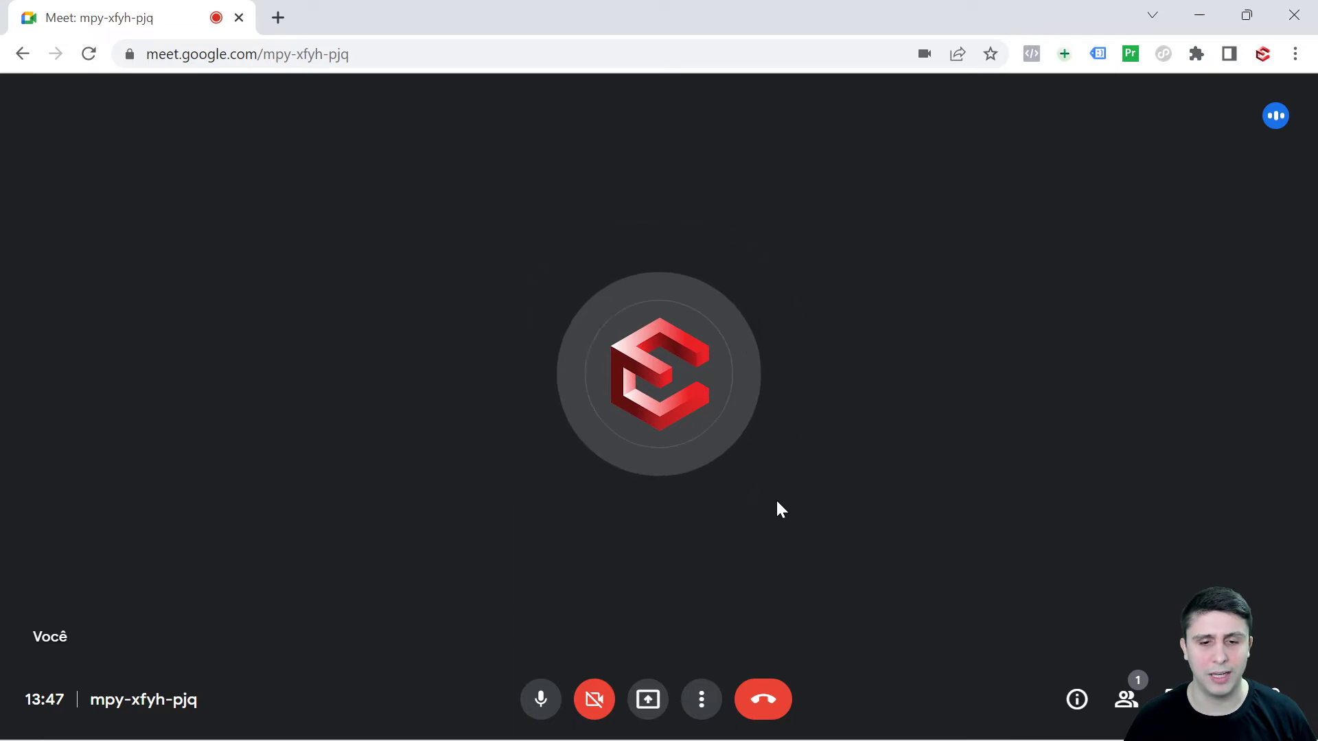
{"action": "left_click", "coordinate": [648, 701]}
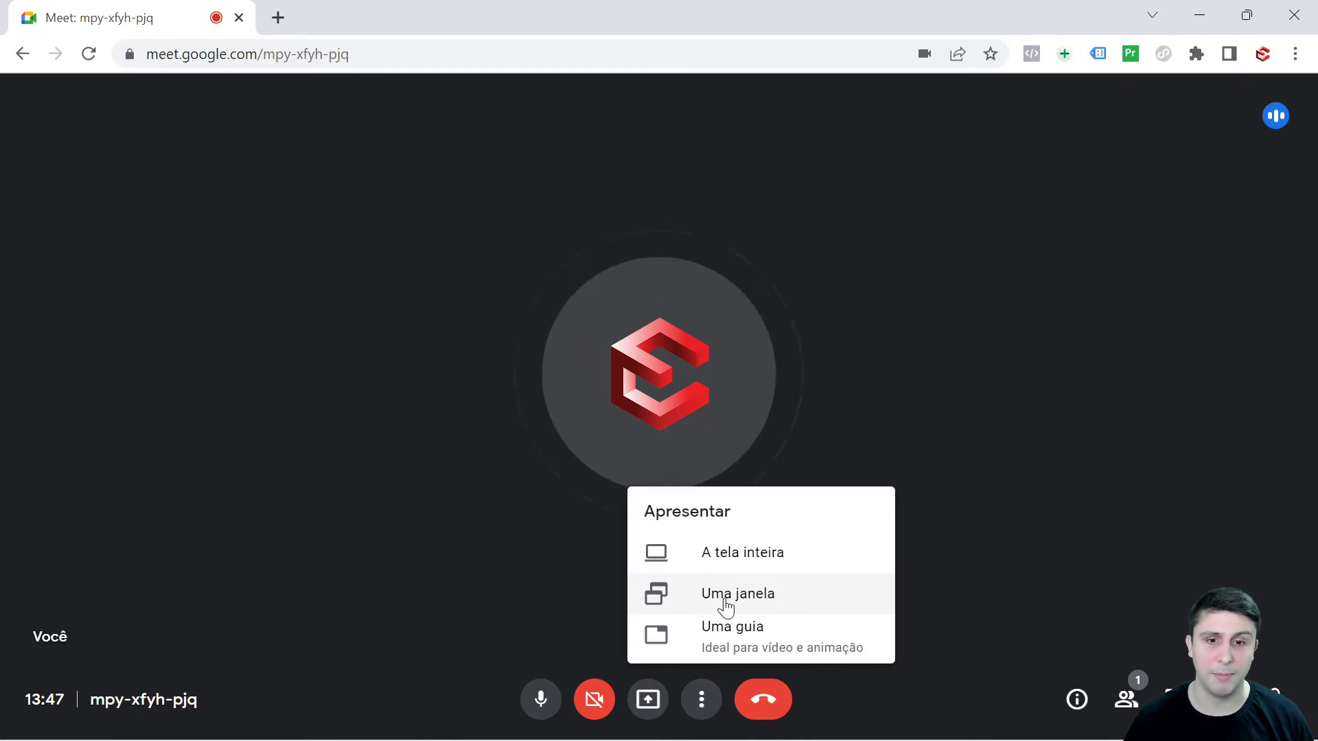
{"action": "left_click", "coordinate": [728, 720]}
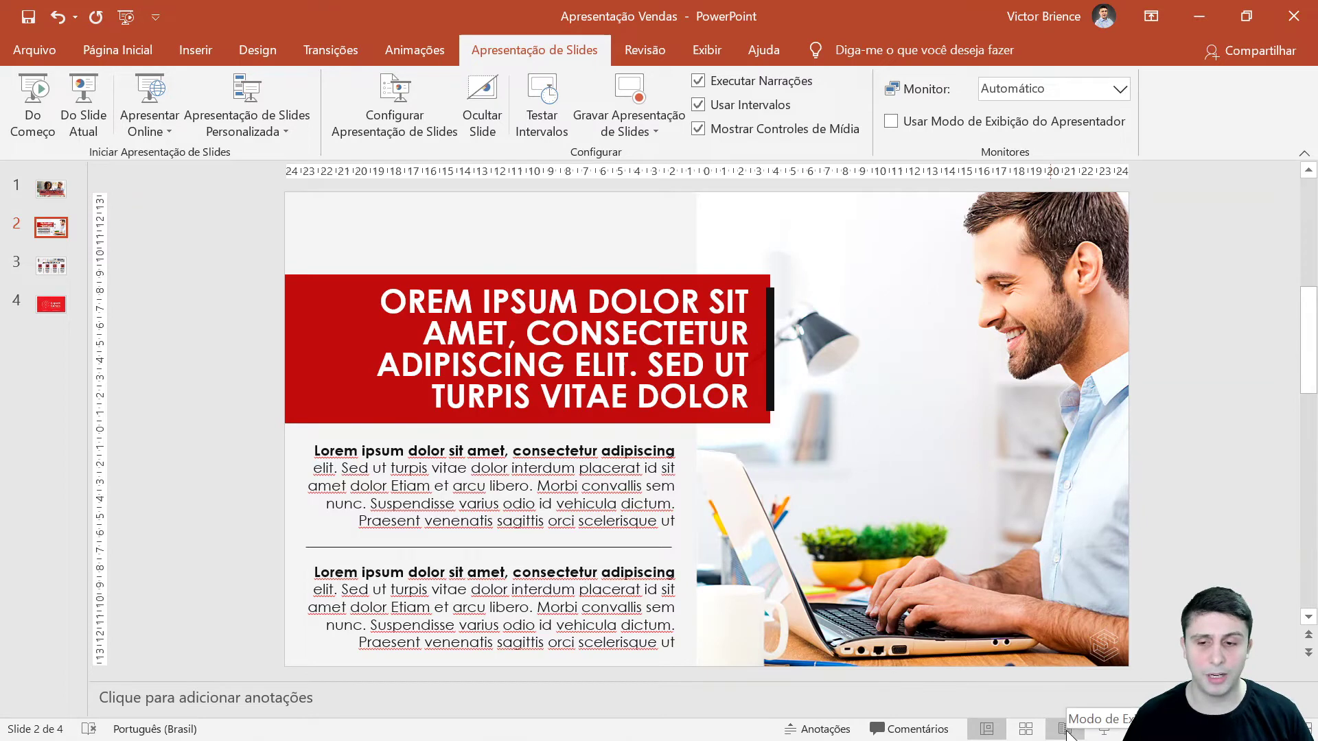
{"action": "left_click", "coordinate": [1065, 729]}
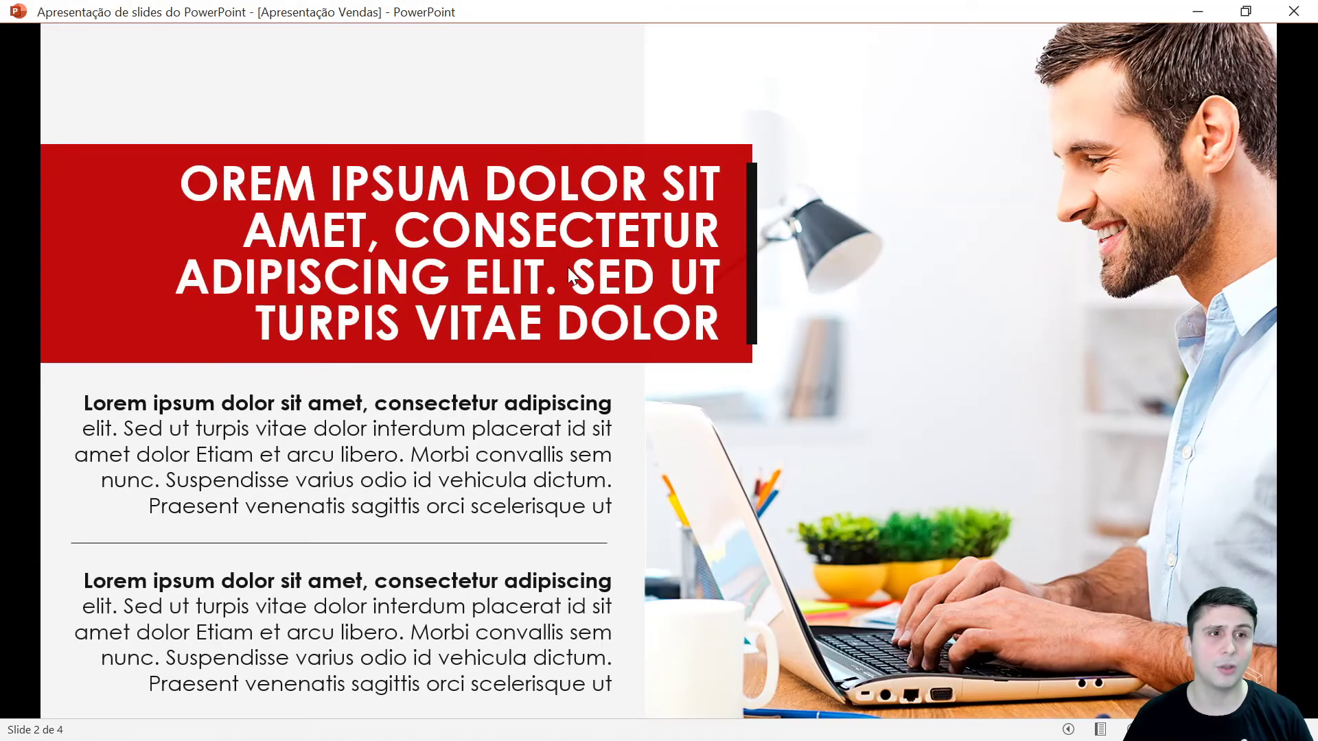
{"action": "left_click", "coordinate": [1246, 11]}
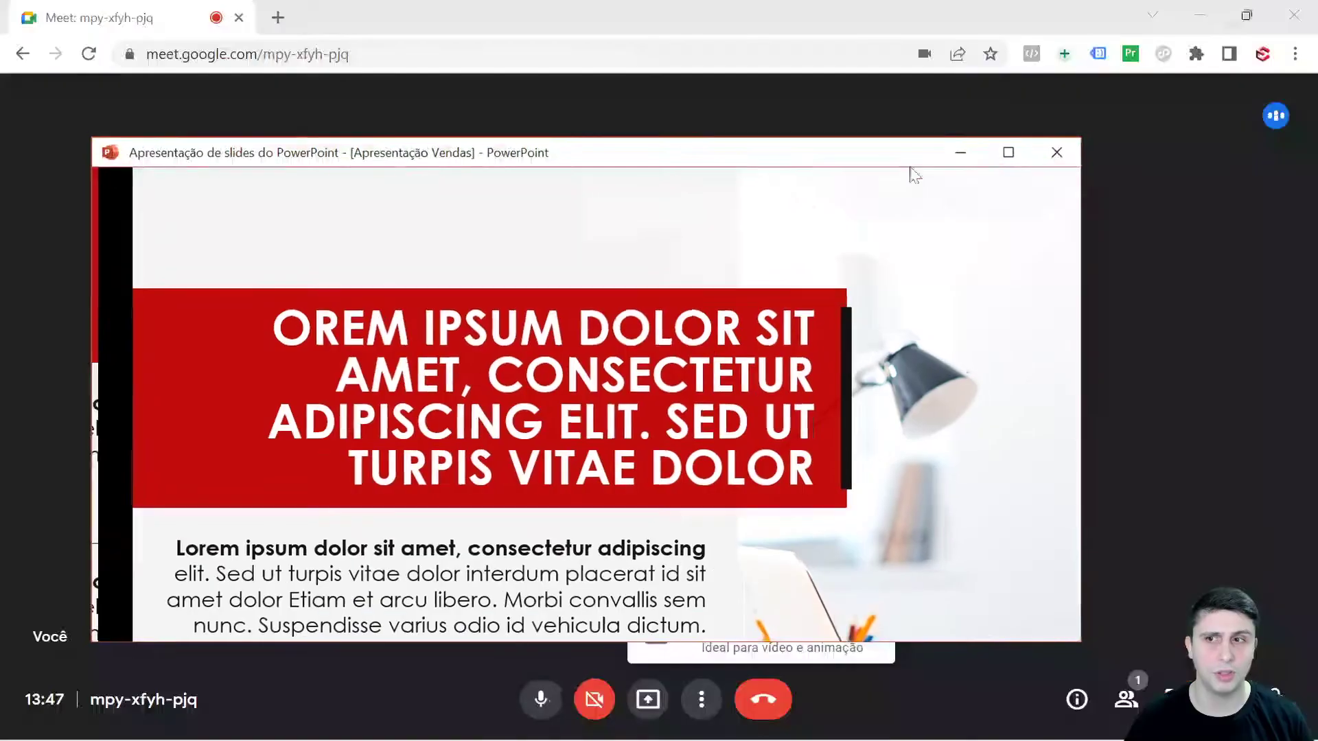
{"action": "left_click_drag", "start_coordinate": [650, 149], "coordinate": [738, 163]}
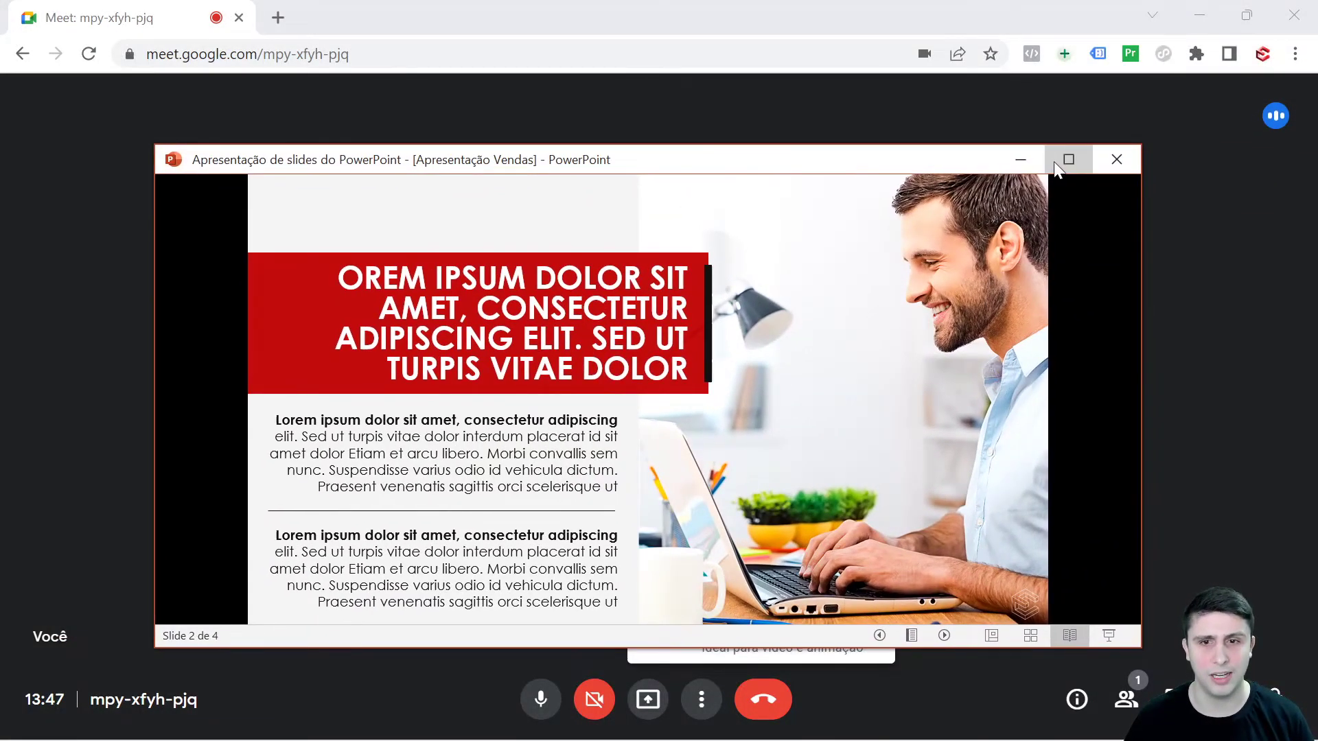
{"action": "left_click", "coordinate": [1068, 159]}
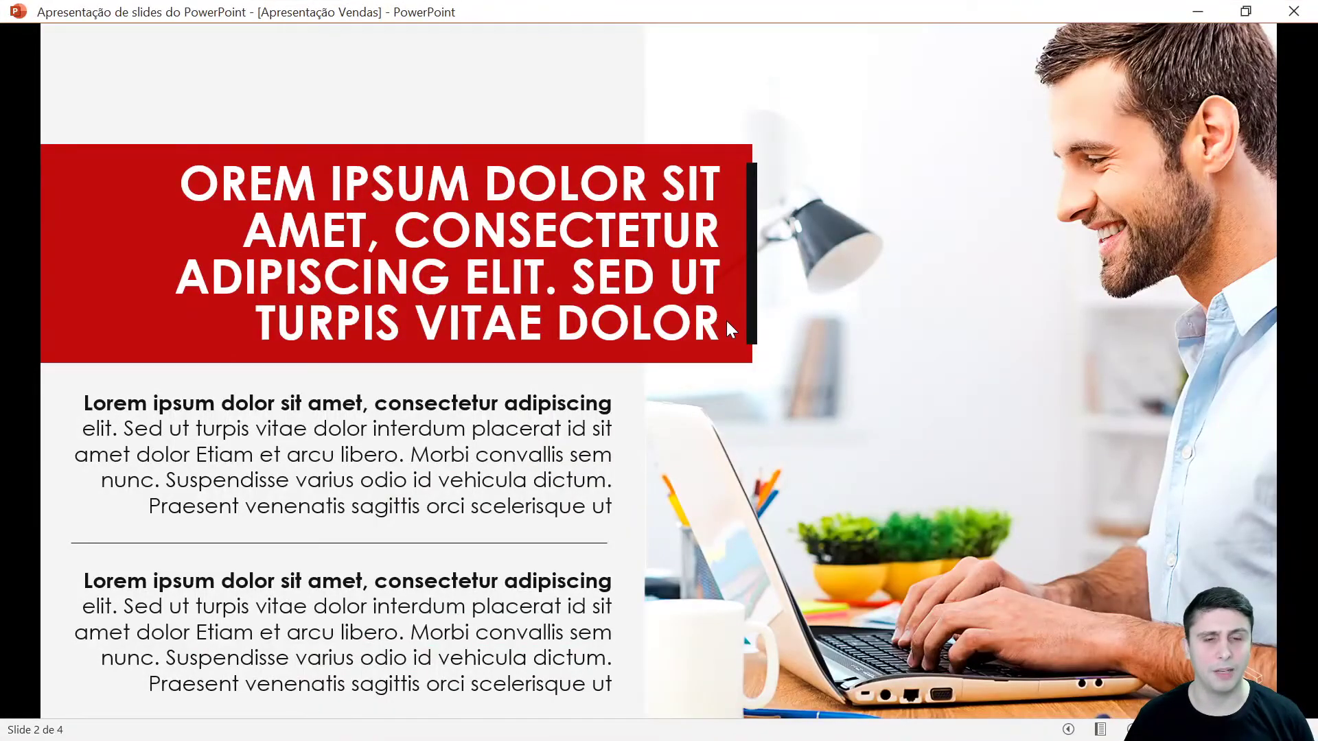
{"action": "key", "text": "Escape"}
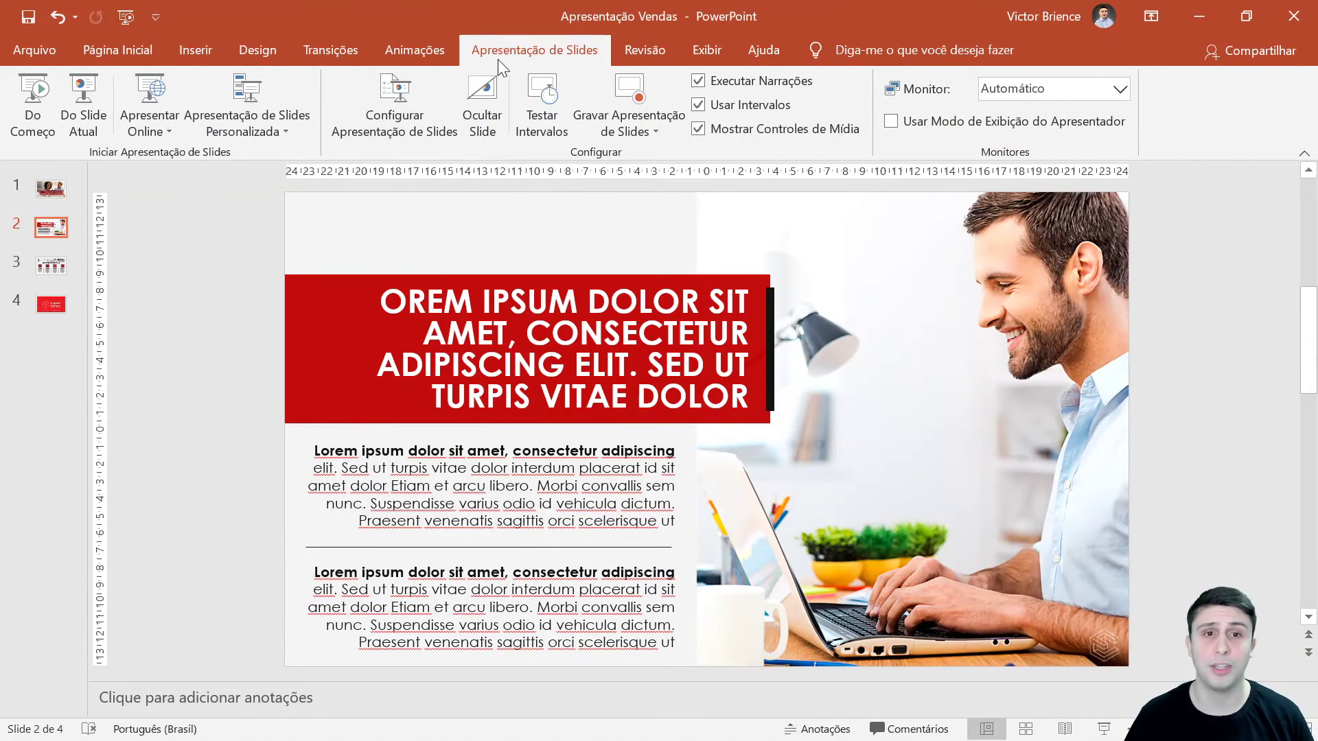
Step: Change the show type to 'Apresentada por uma pessoa (janela)' and start the show windowed
{"action": "left_click", "coordinate": [402, 132]}
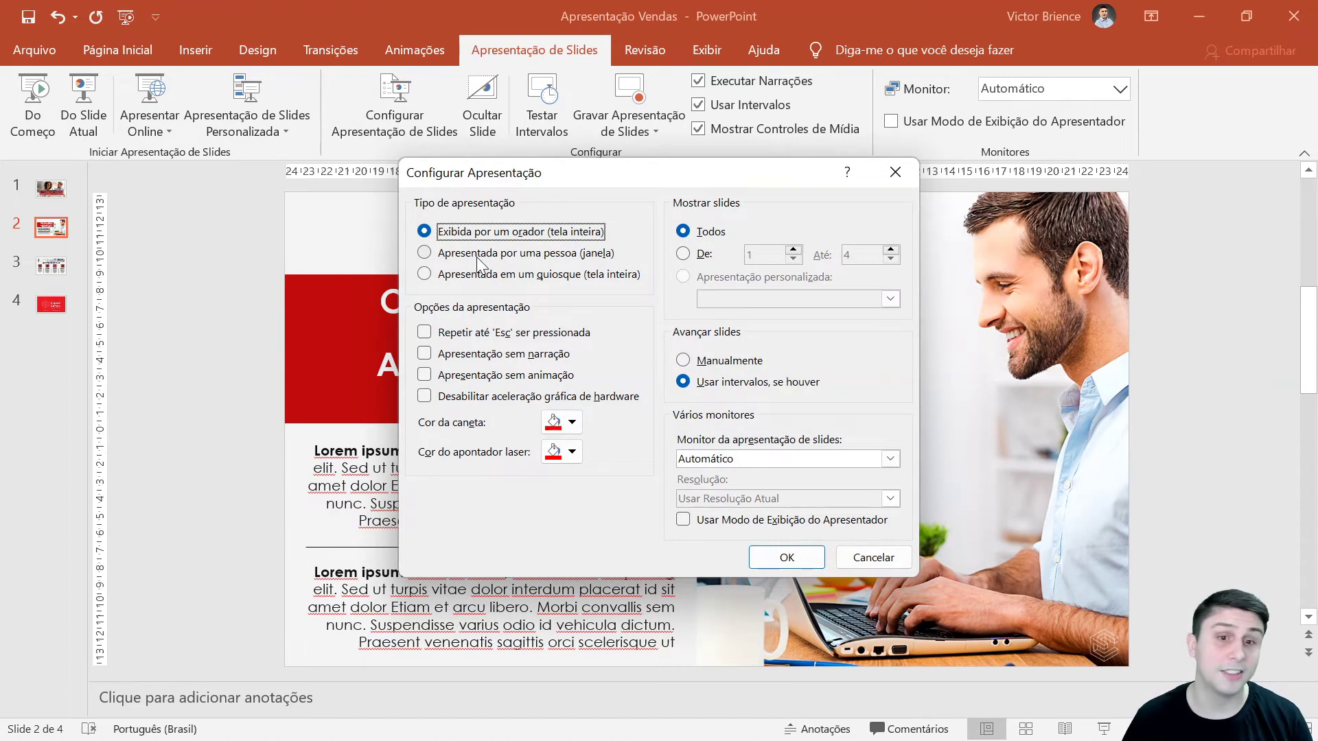
{"action": "left_click", "coordinate": [425, 253]}
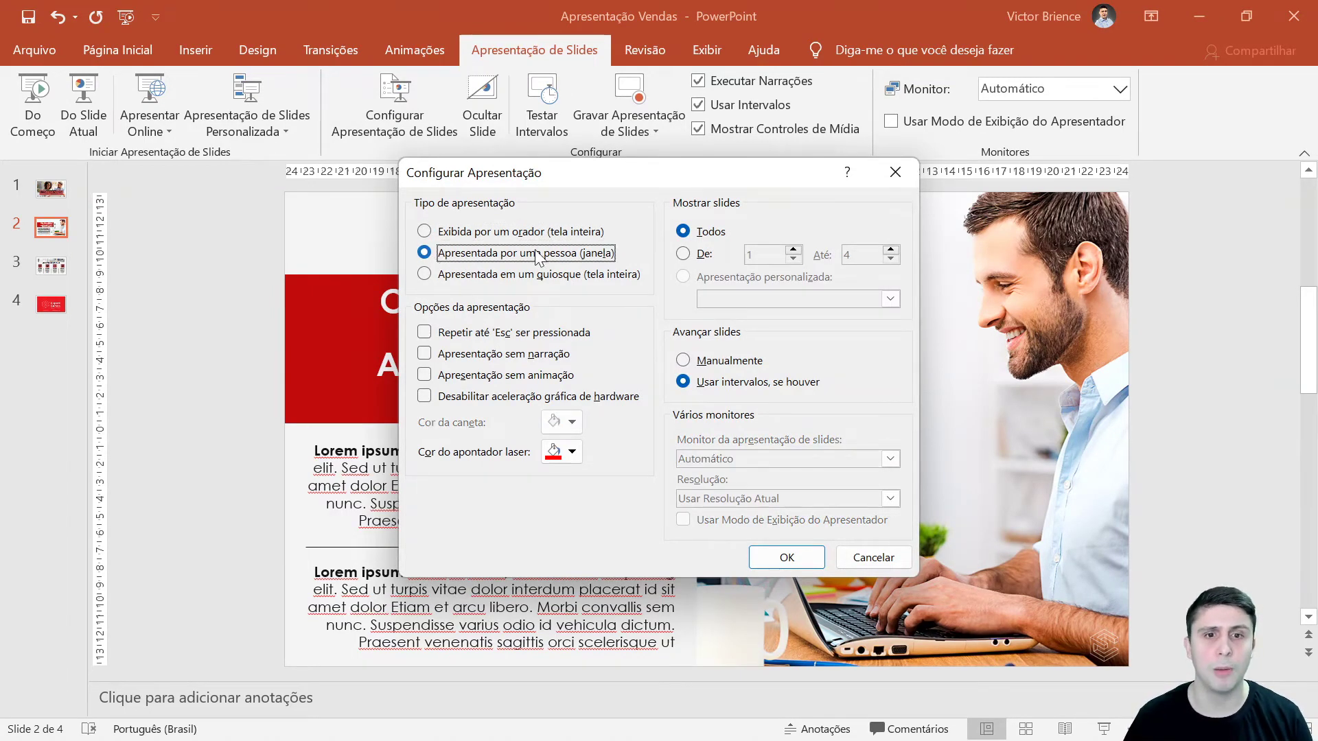
{"action": "left_click", "coordinate": [762, 556]}
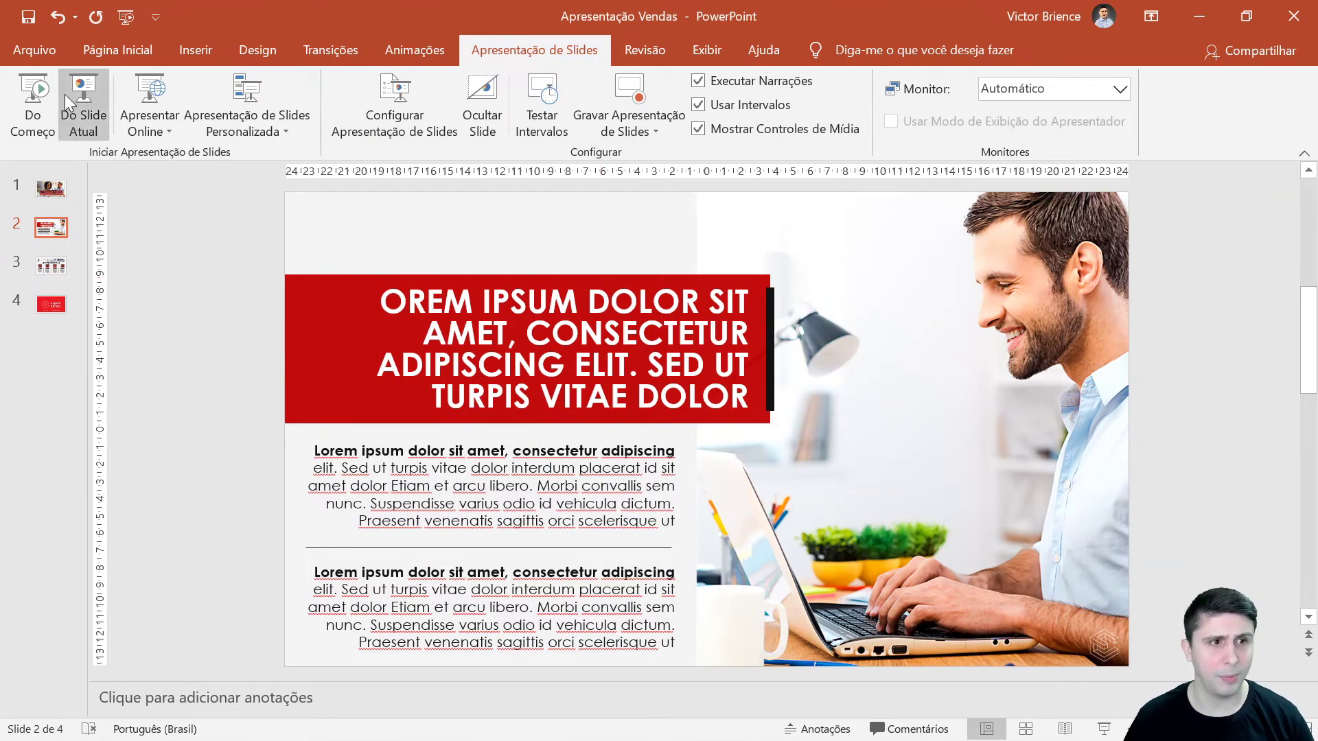
{"action": "left_click", "coordinate": [40, 104]}
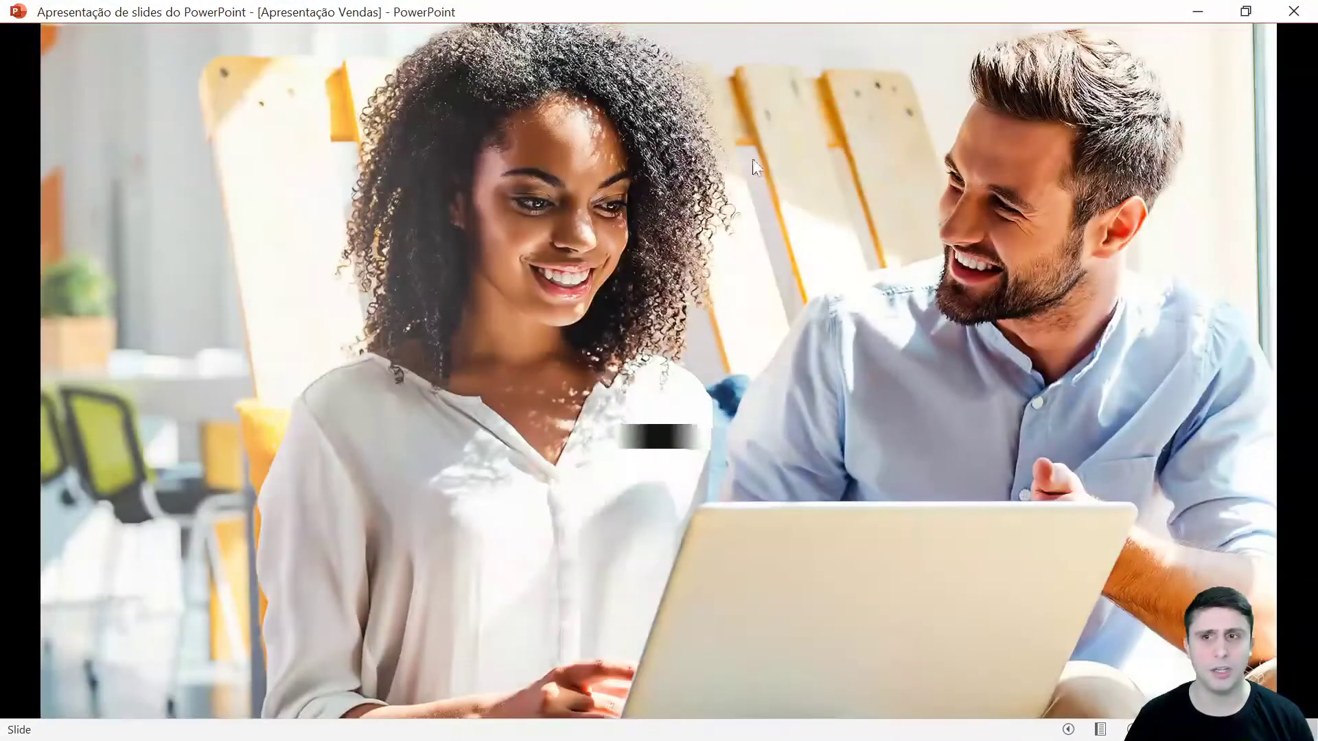
Step: Restore the slideshow to a smaller window, narrow it and nudge it toward the left
{"action": "left_click", "coordinate": [1245, 12]}
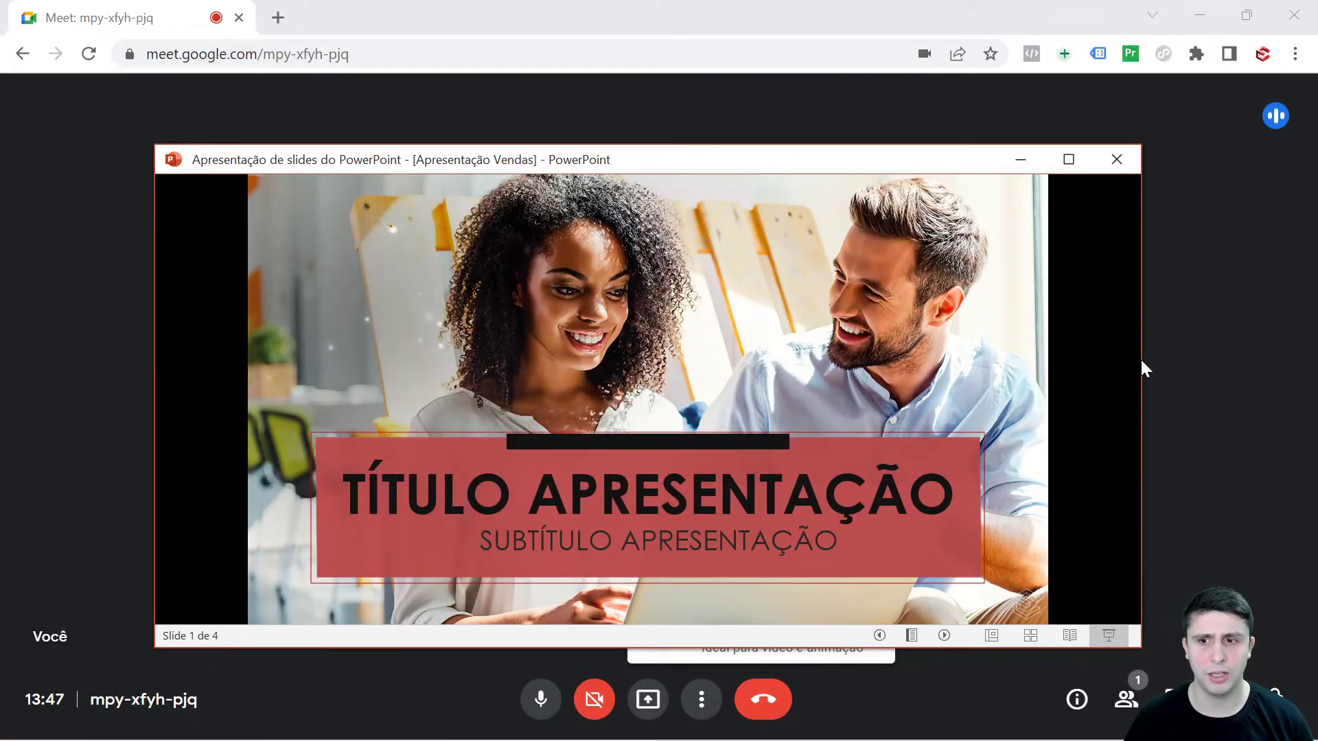
{"action": "left_click_drag", "start_coordinate": [1143, 360], "coordinate": [960, 347]}
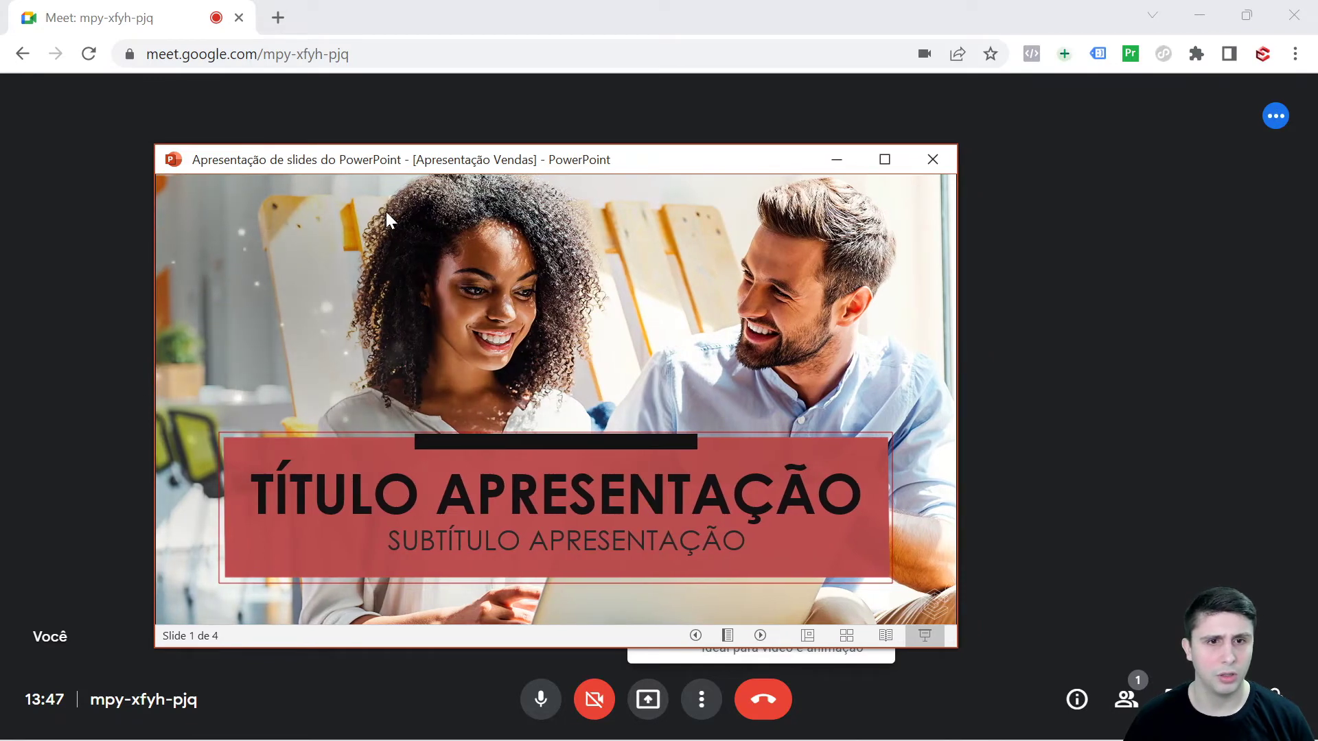
{"action": "left_click_drag", "start_coordinate": [625, 166], "coordinate": [479, 131]}
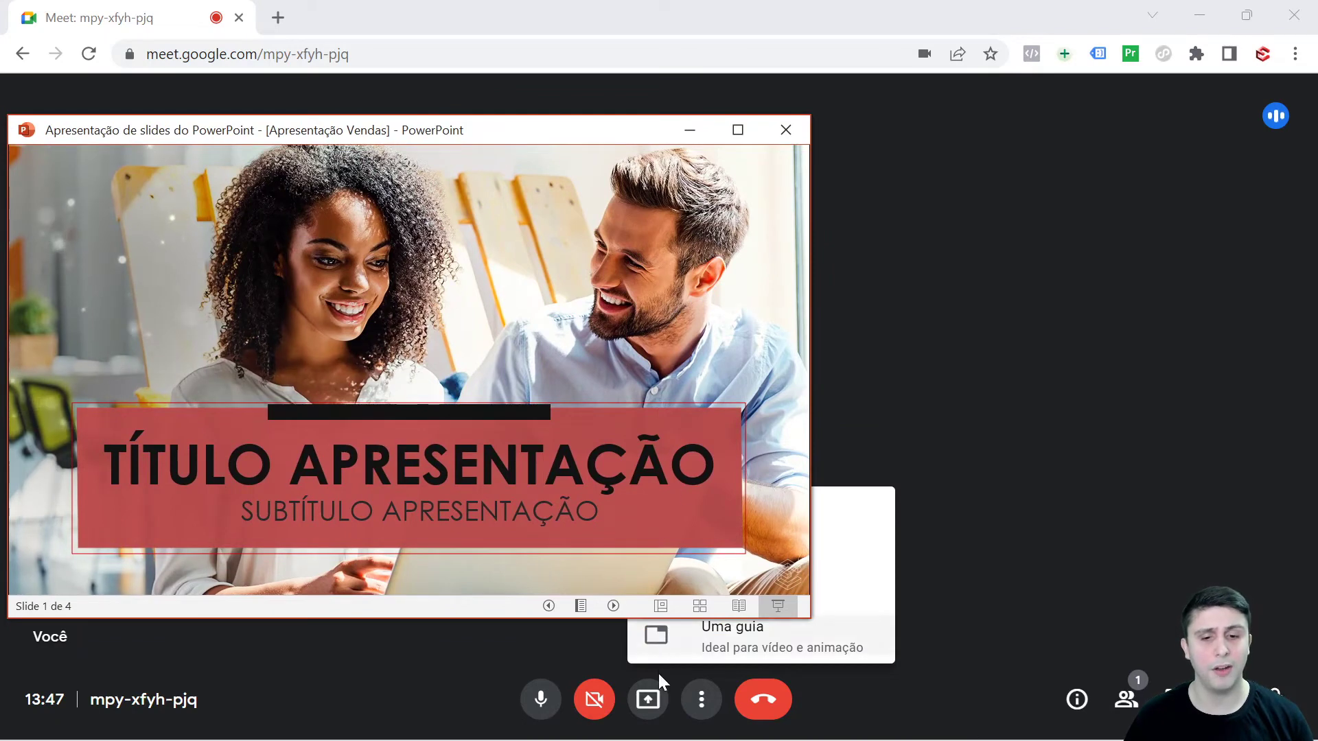
{"action": "left_click", "coordinate": [662, 698]}
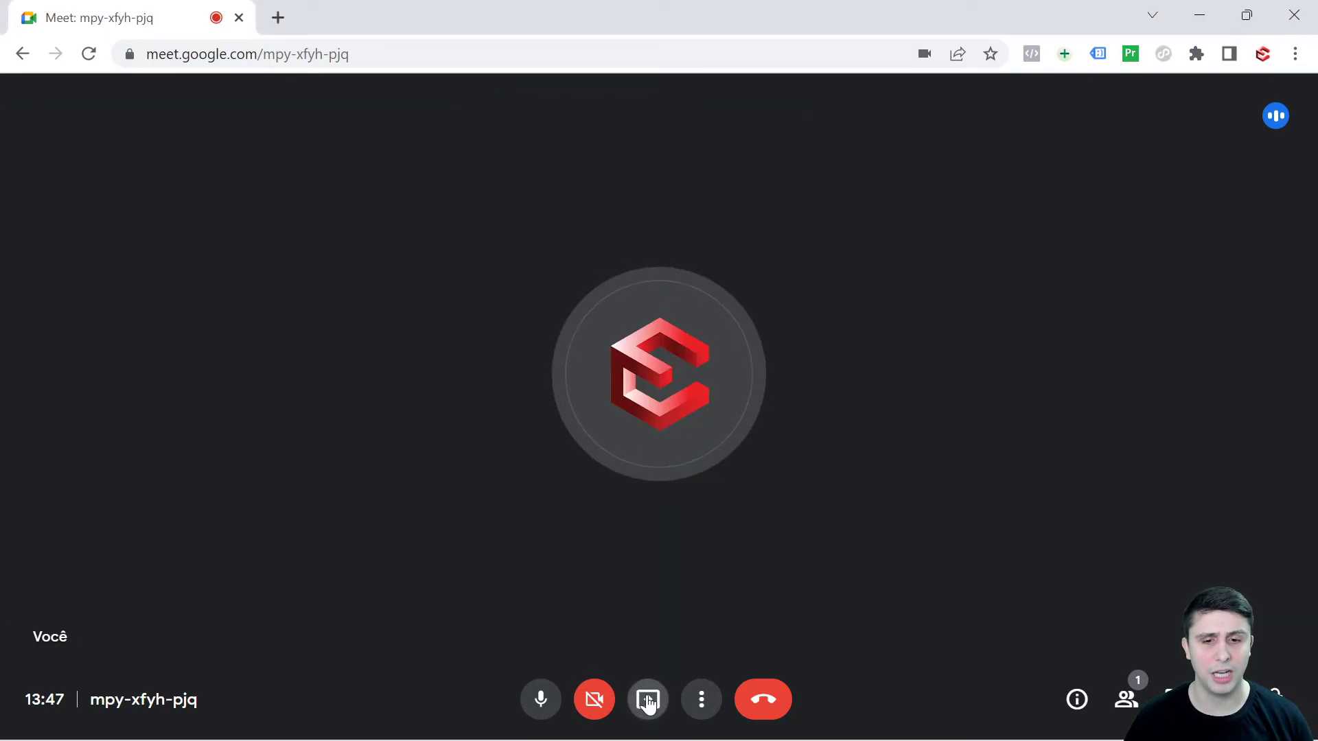
Step: Present only the PowerPoint 'Apresentação Vendas' slideshow window using the 'Uma janela' option
{"action": "left_click", "coordinate": [649, 698]}
{"action": "left_click", "coordinate": [724, 601]}
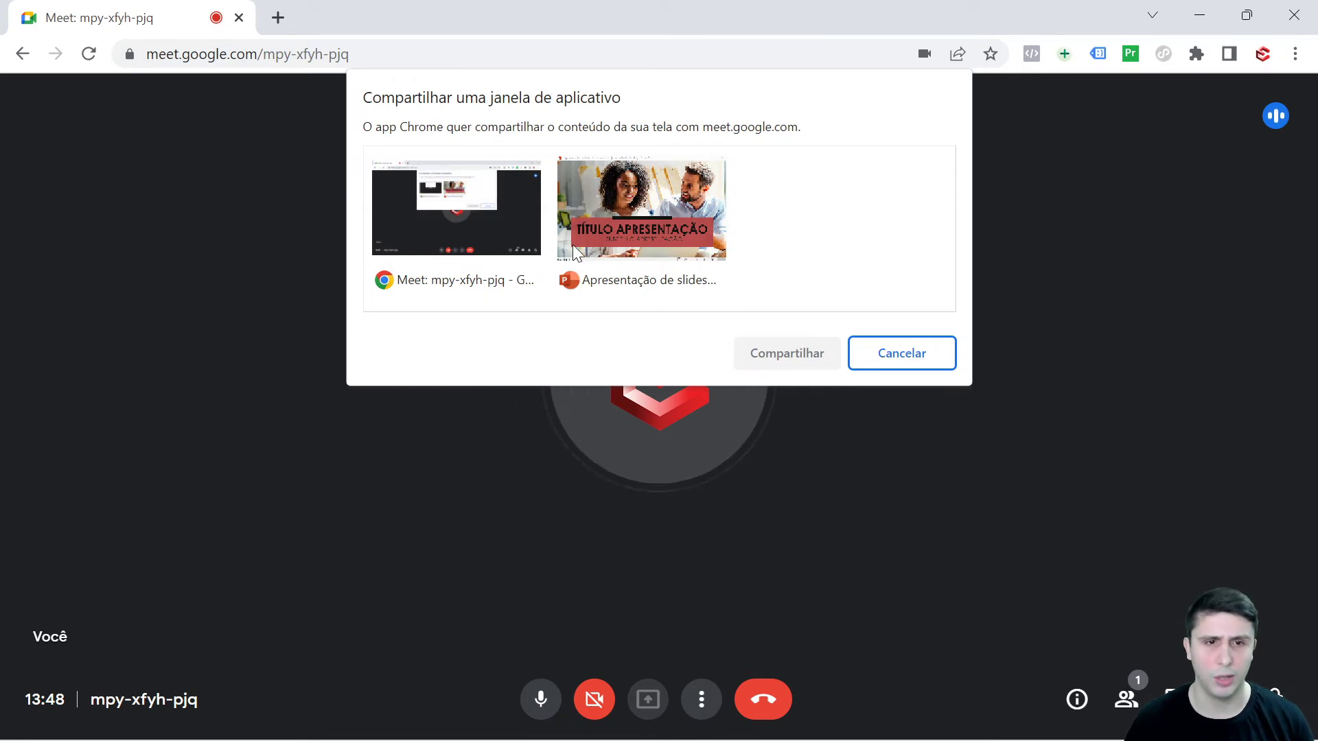
{"action": "left_click", "coordinate": [455, 237]}
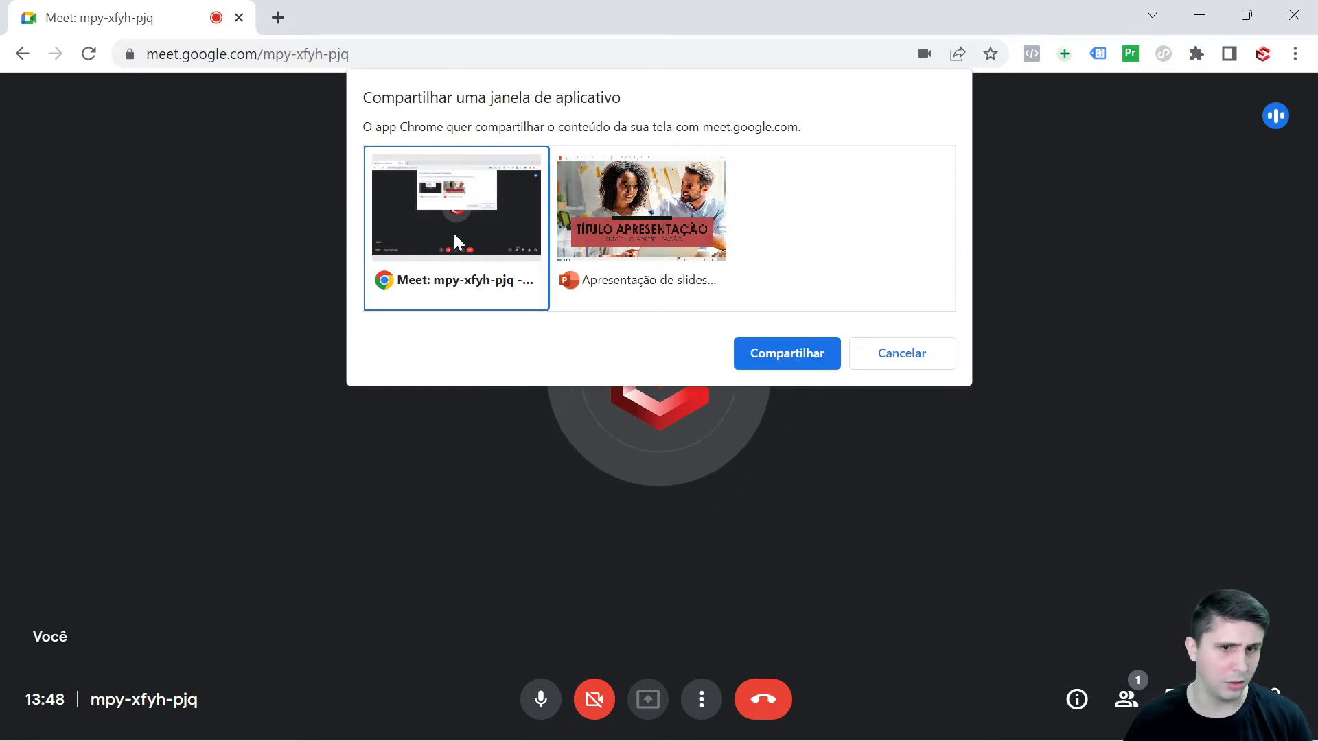
{"action": "left_click", "coordinate": [593, 232]}
{"action": "left_click", "coordinate": [744, 354]}
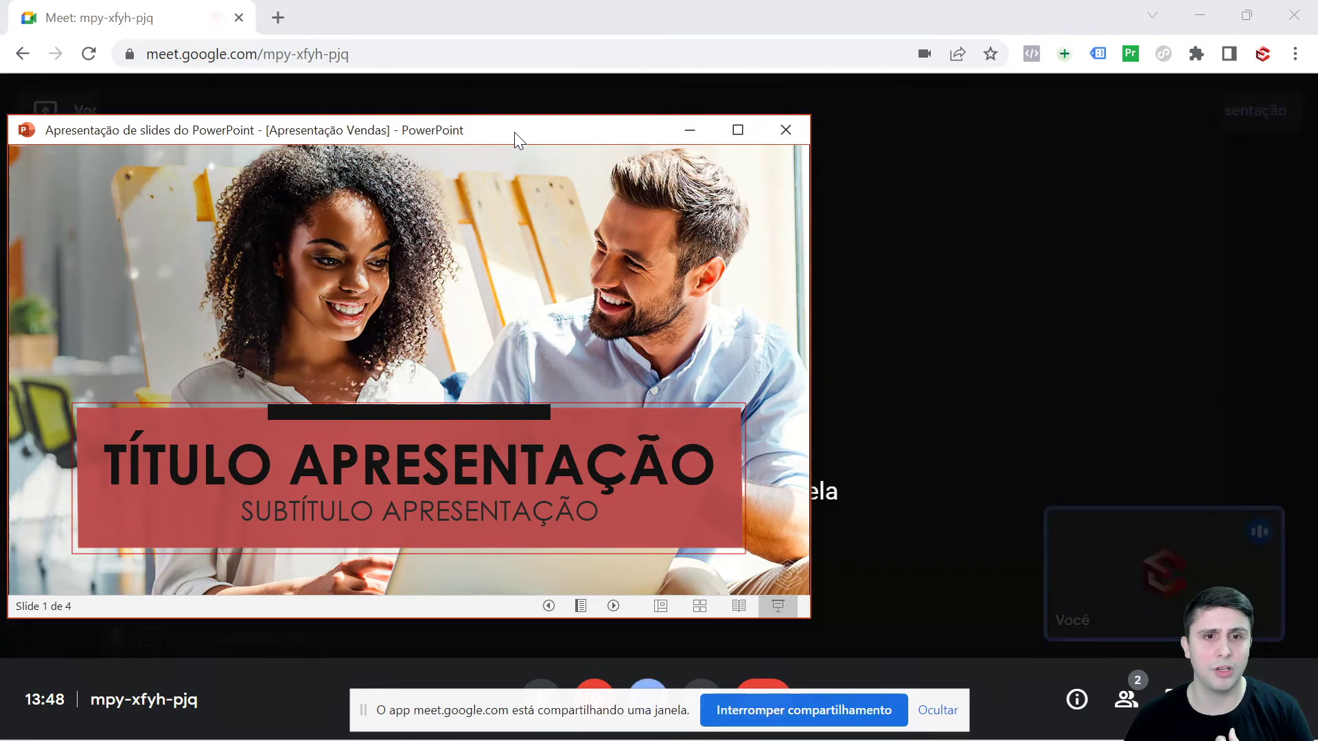
Step: Reposition the shared slideshow window and adjust its width
{"action": "left_click_drag", "start_coordinate": [514, 132], "coordinate": [553, 118]}
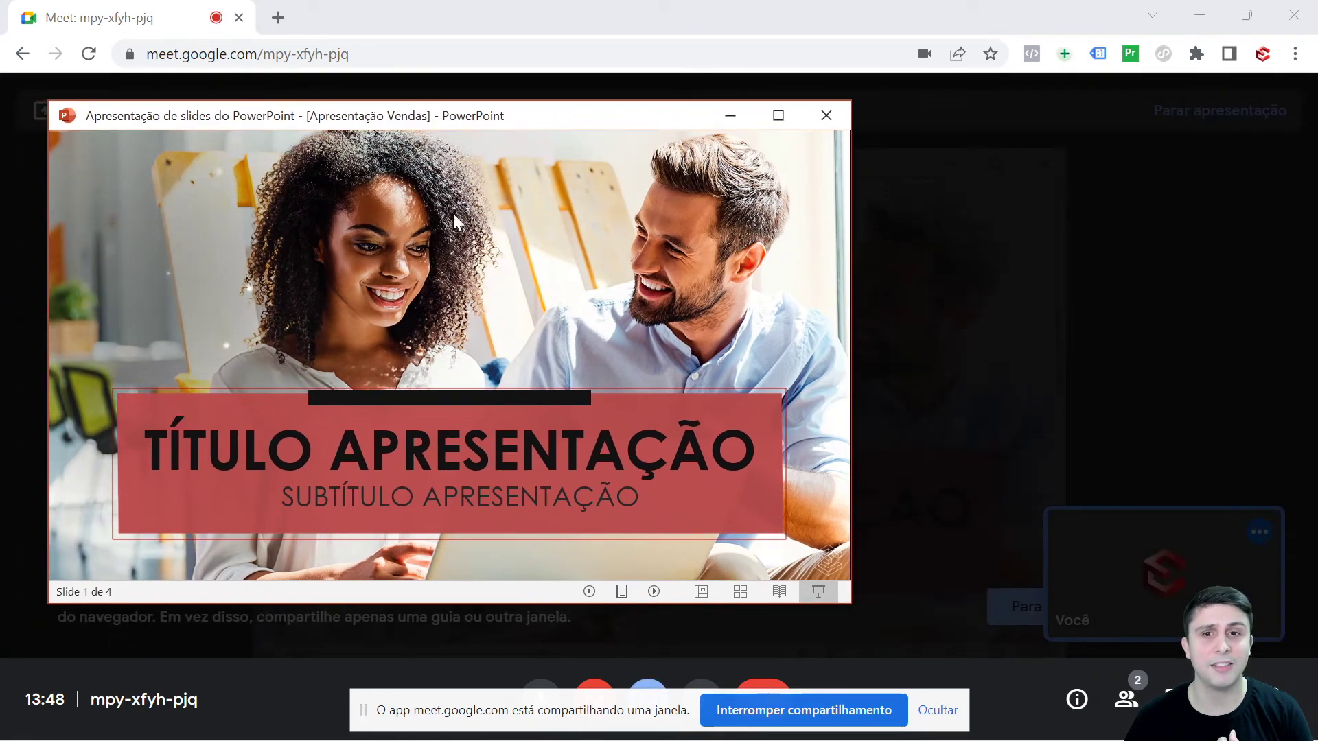
{"action": "left_click_drag", "start_coordinate": [855, 338], "coordinate": [1050, 340]}
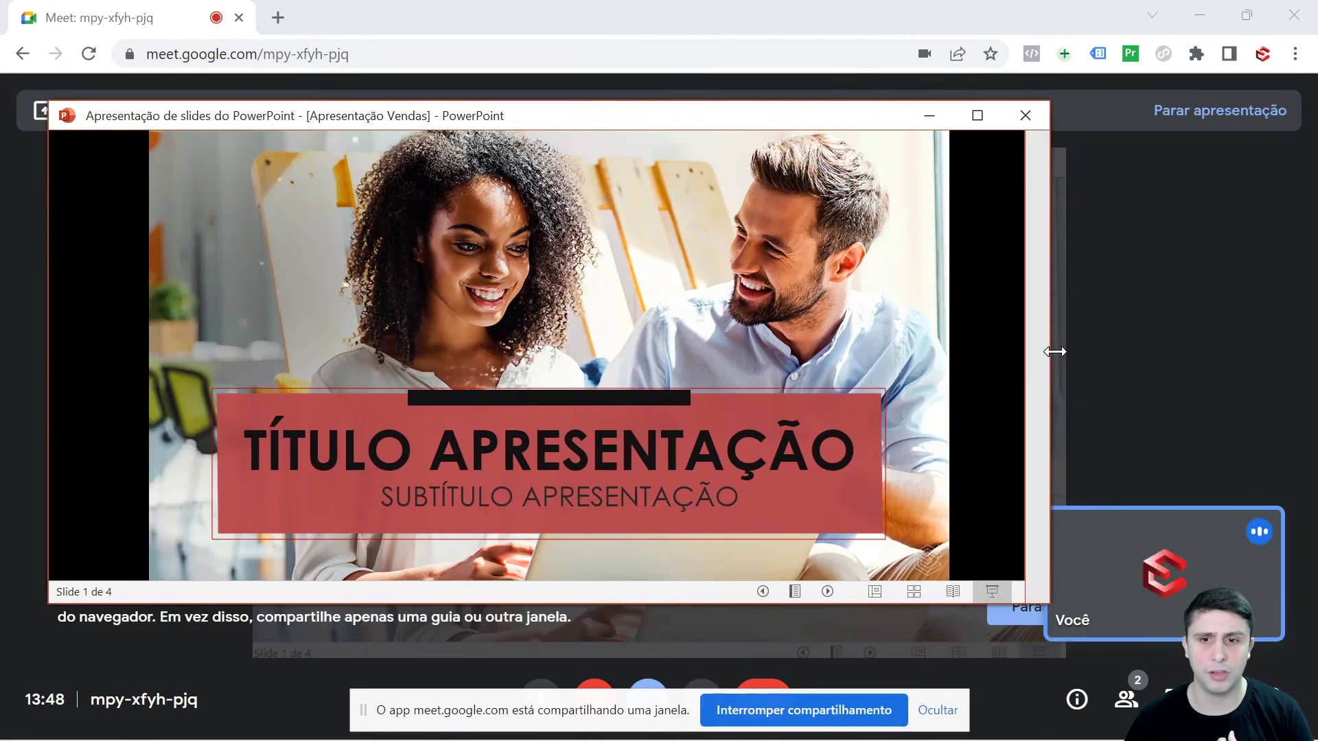
{"action": "left_click_drag", "start_coordinate": [1050, 340], "coordinate": [855, 348]}
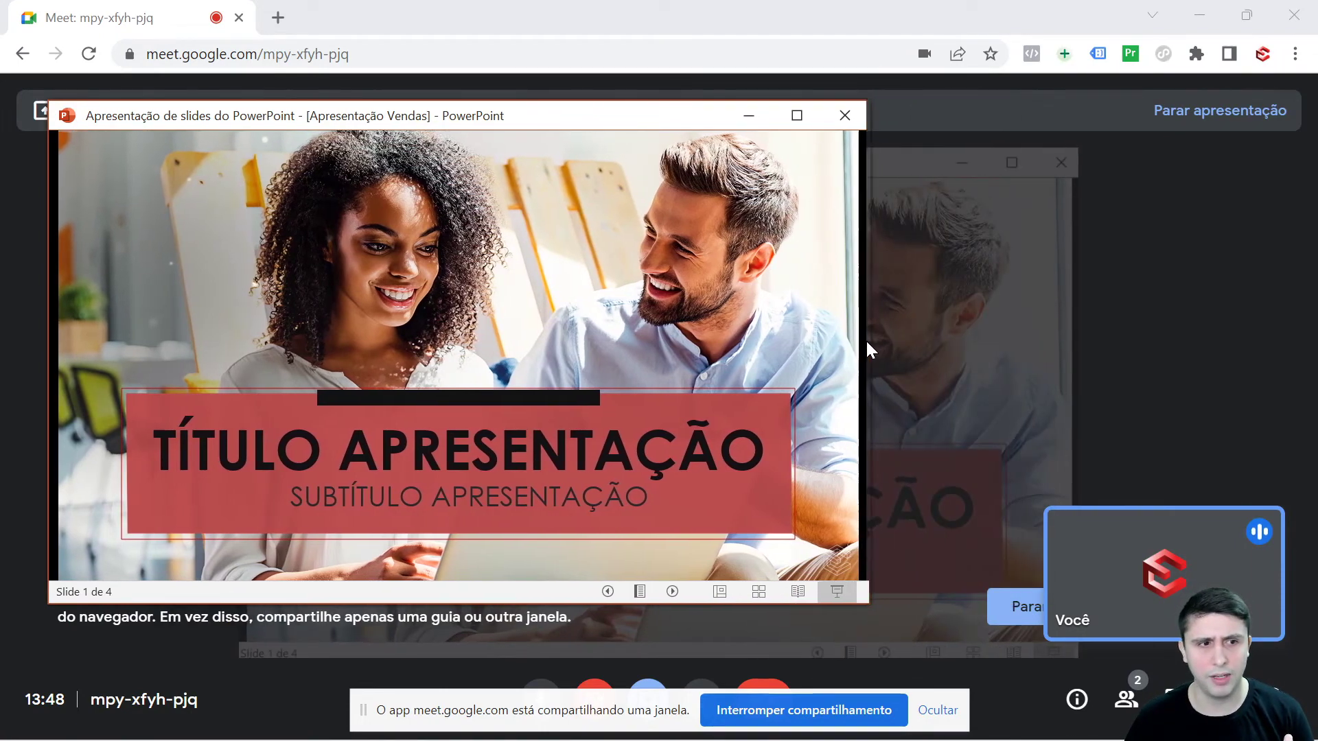
{"action": "left_click_drag", "start_coordinate": [856, 342], "coordinate": [847, 342]}
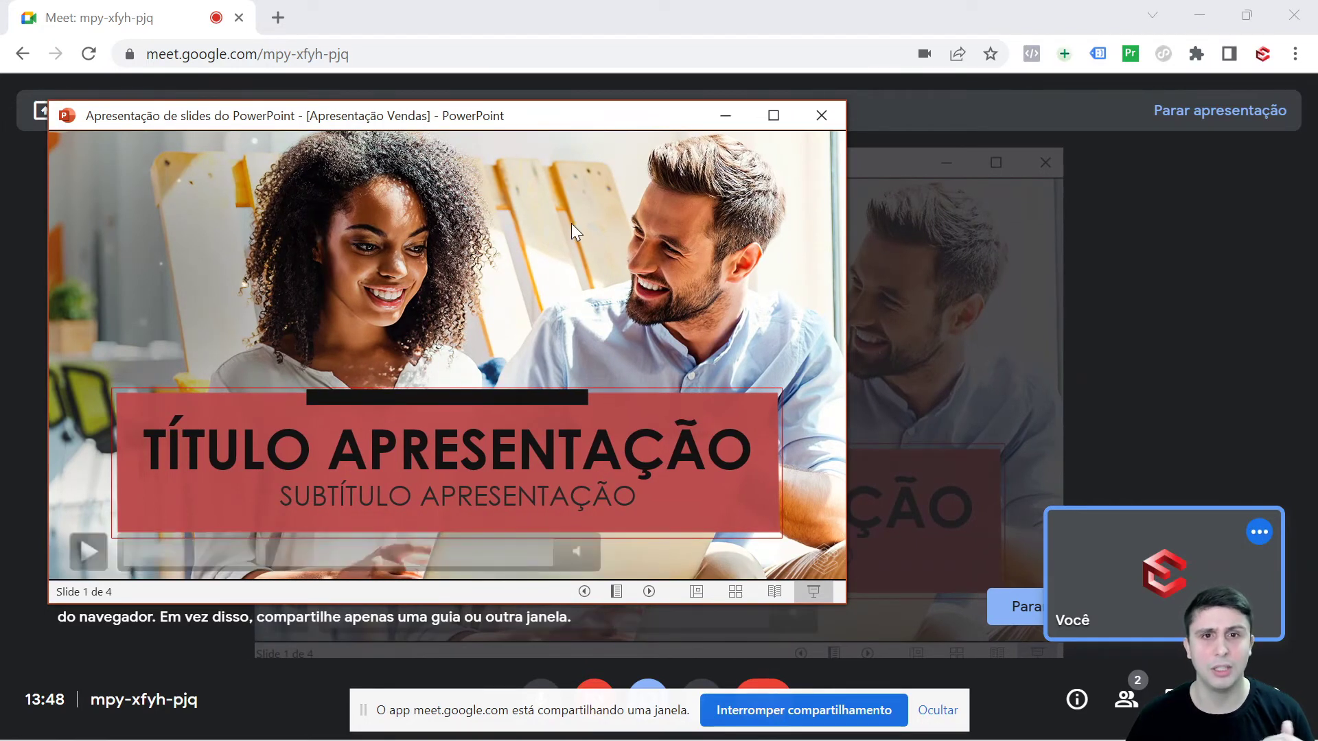
{"action": "mouse_move", "coordinate": [1126, 698]}
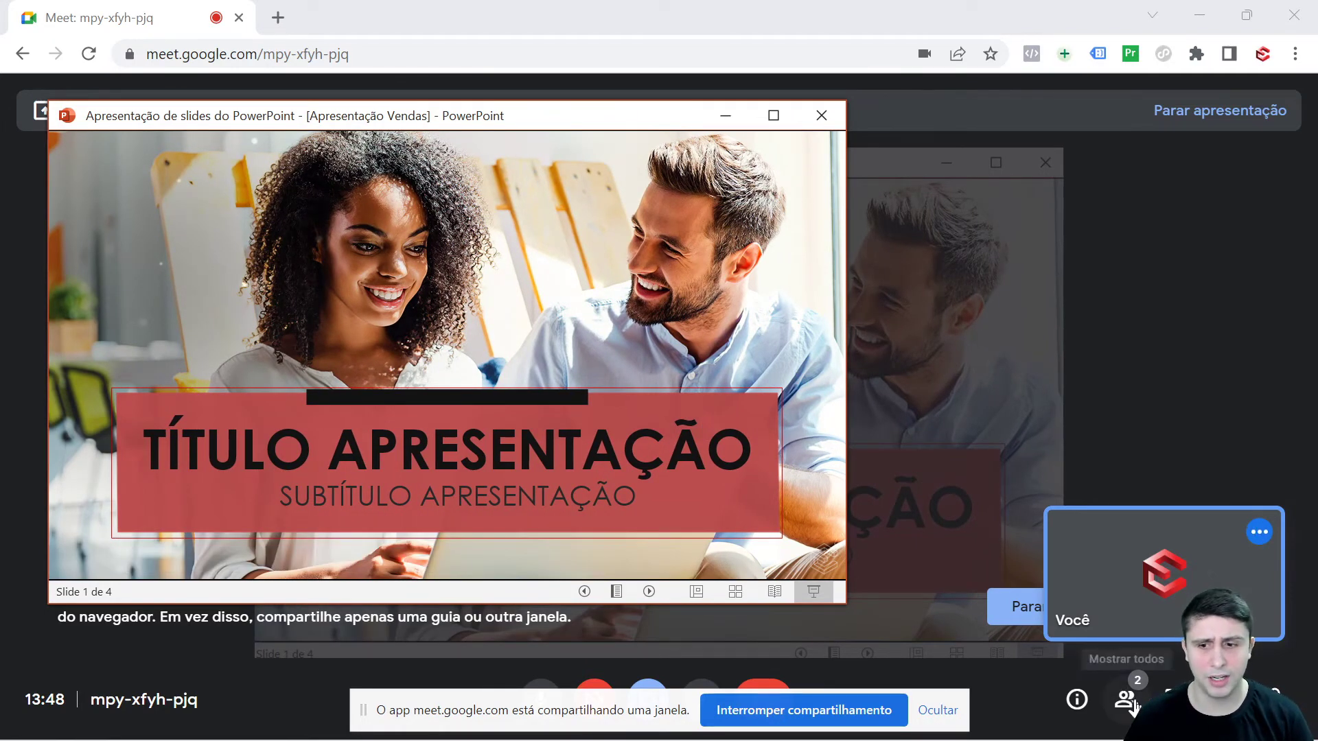
Step: Check the in-call messages panel, then move the Chrome sharing notice up and hide it
{"action": "left_click", "coordinate": [1175, 700]}
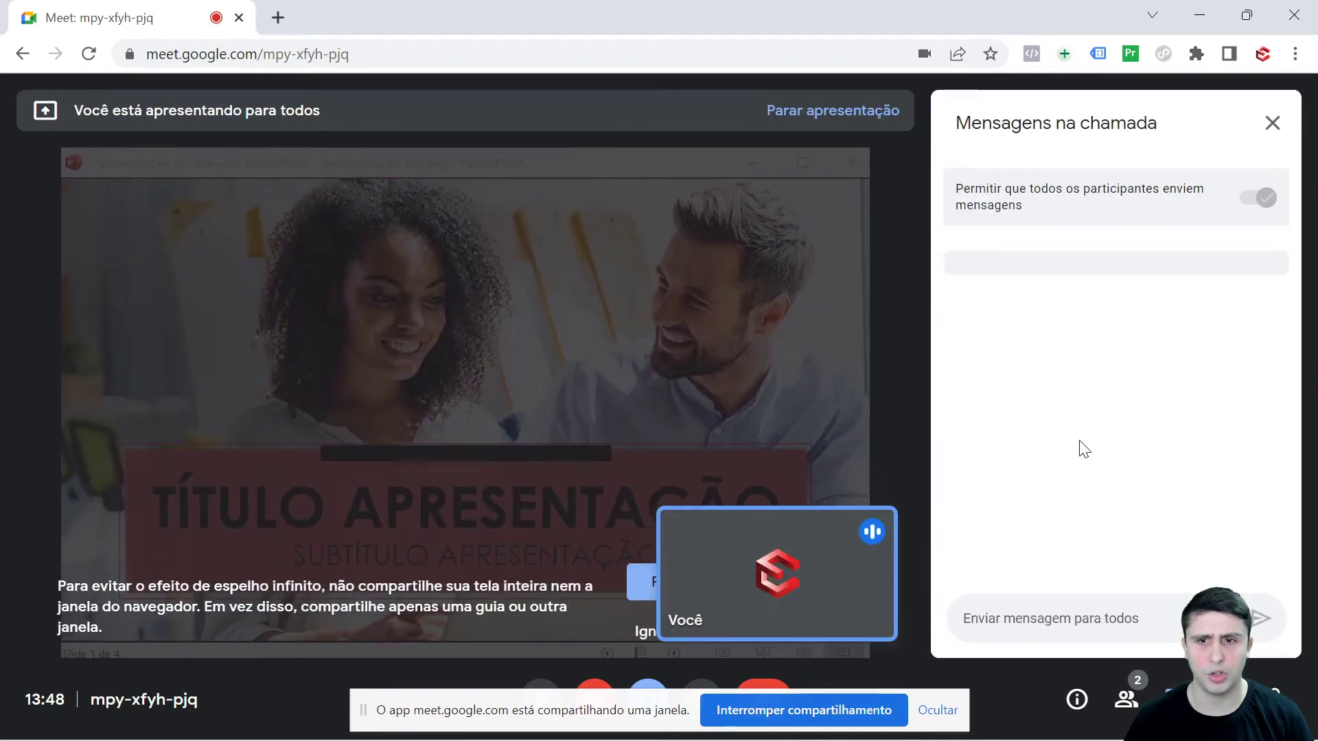
{"action": "left_click", "coordinate": [1271, 123]}
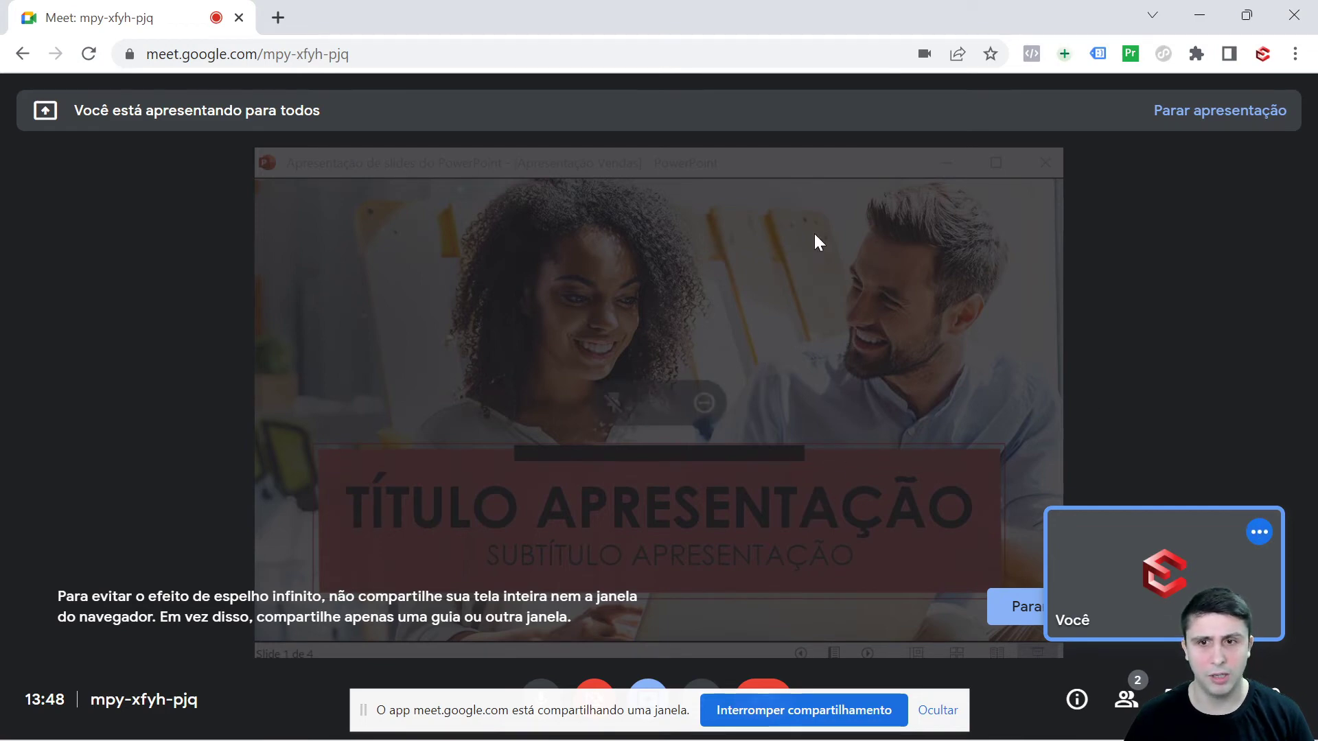
{"action": "left_click_drag", "start_coordinate": [806, 697], "coordinate": [808, 536]}
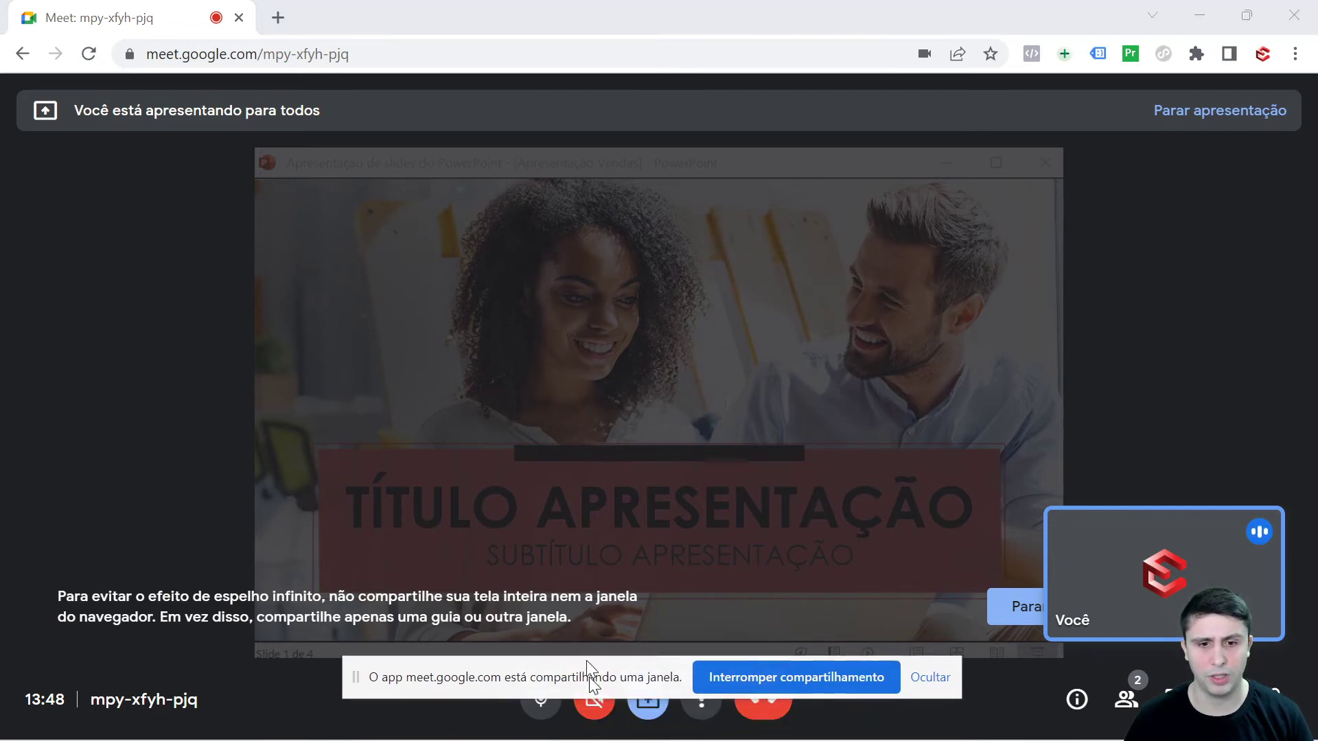
{"action": "left_click", "coordinate": [906, 529]}
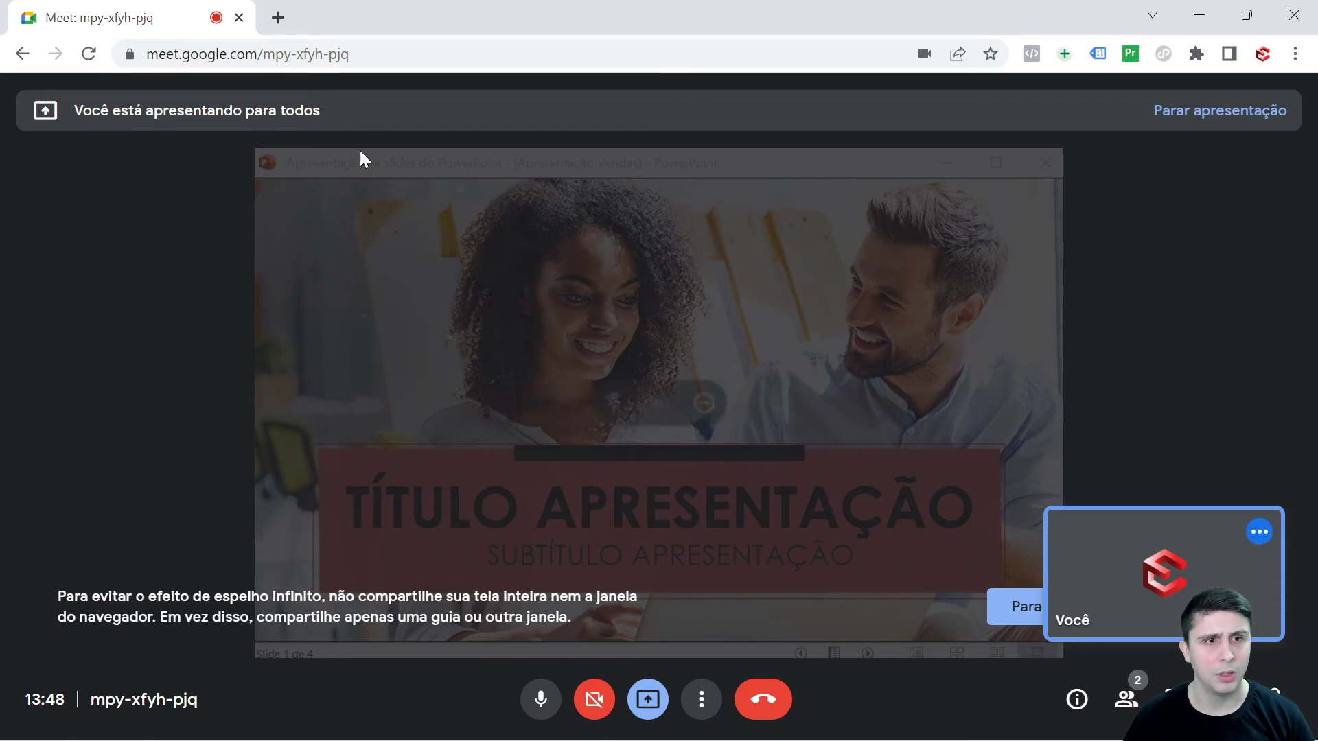
Step: Advance the 'Apresentação Vendas' slideshow to slide 3, then choose 'Parar apresentação' in Meet
{"action": "left_click", "coordinate": [727, 730]}
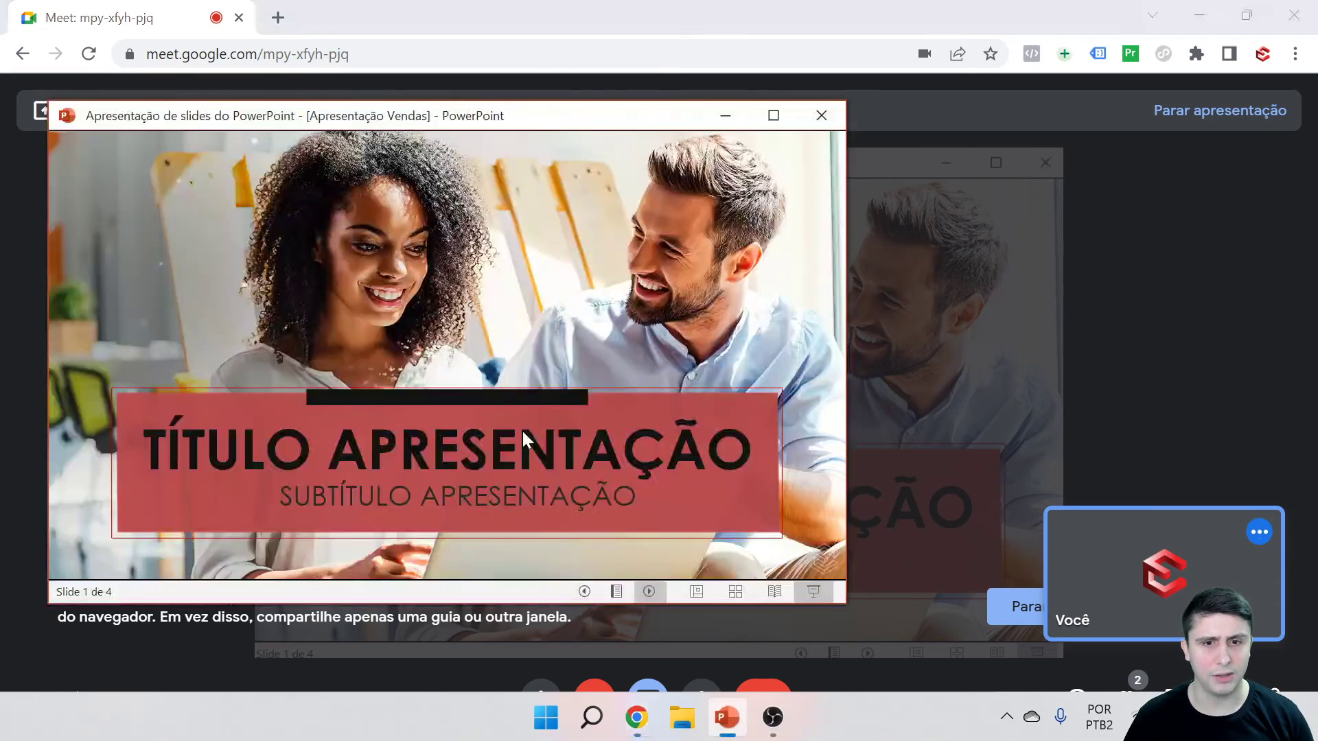
{"action": "left_click", "coordinate": [488, 374]}
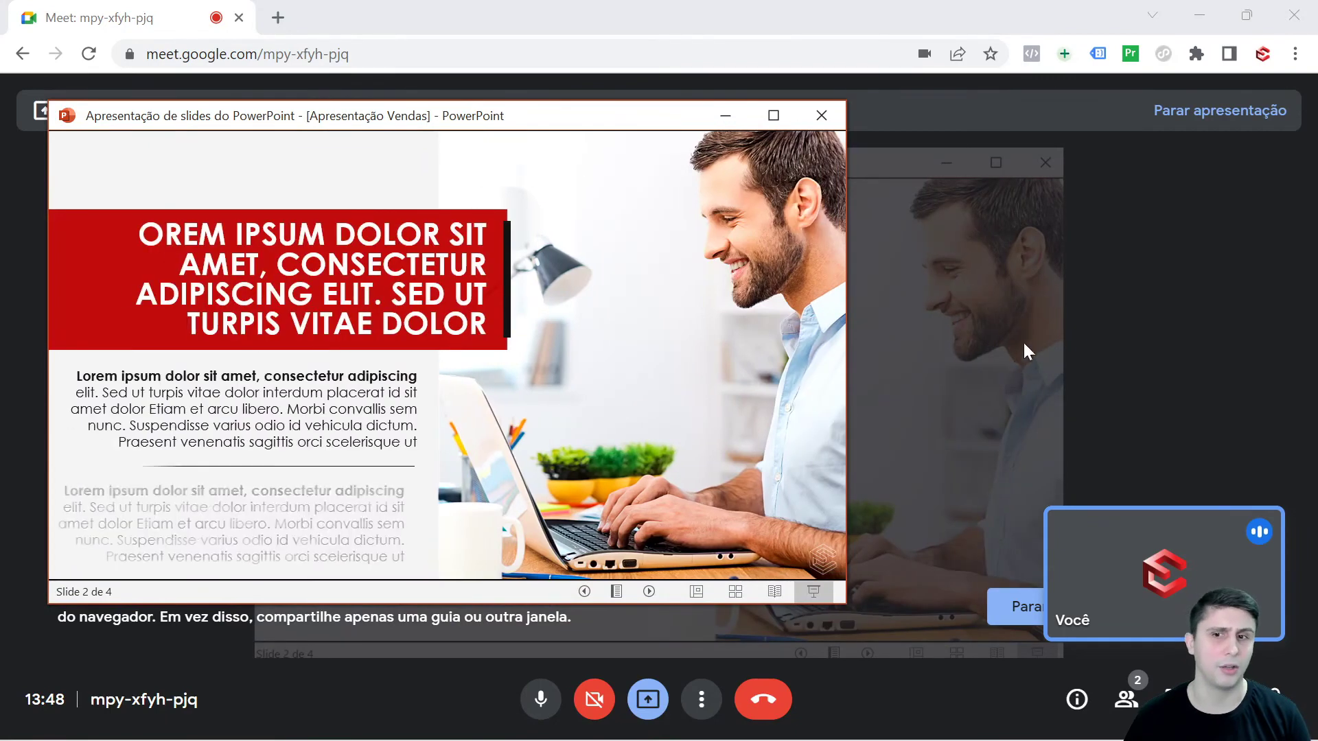
{"action": "left_click", "coordinate": [632, 337]}
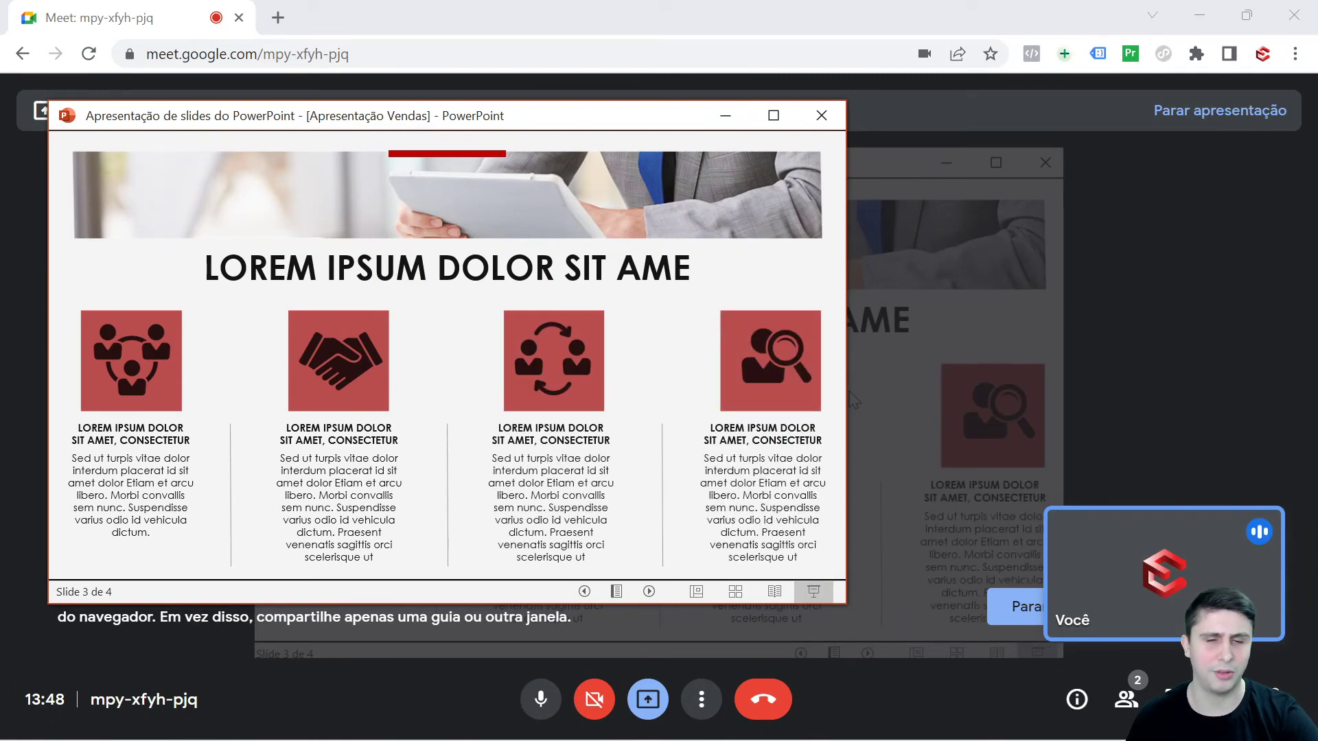
{"action": "left_click", "coordinate": [648, 693]}
{"action": "left_click", "coordinate": [695, 633]}
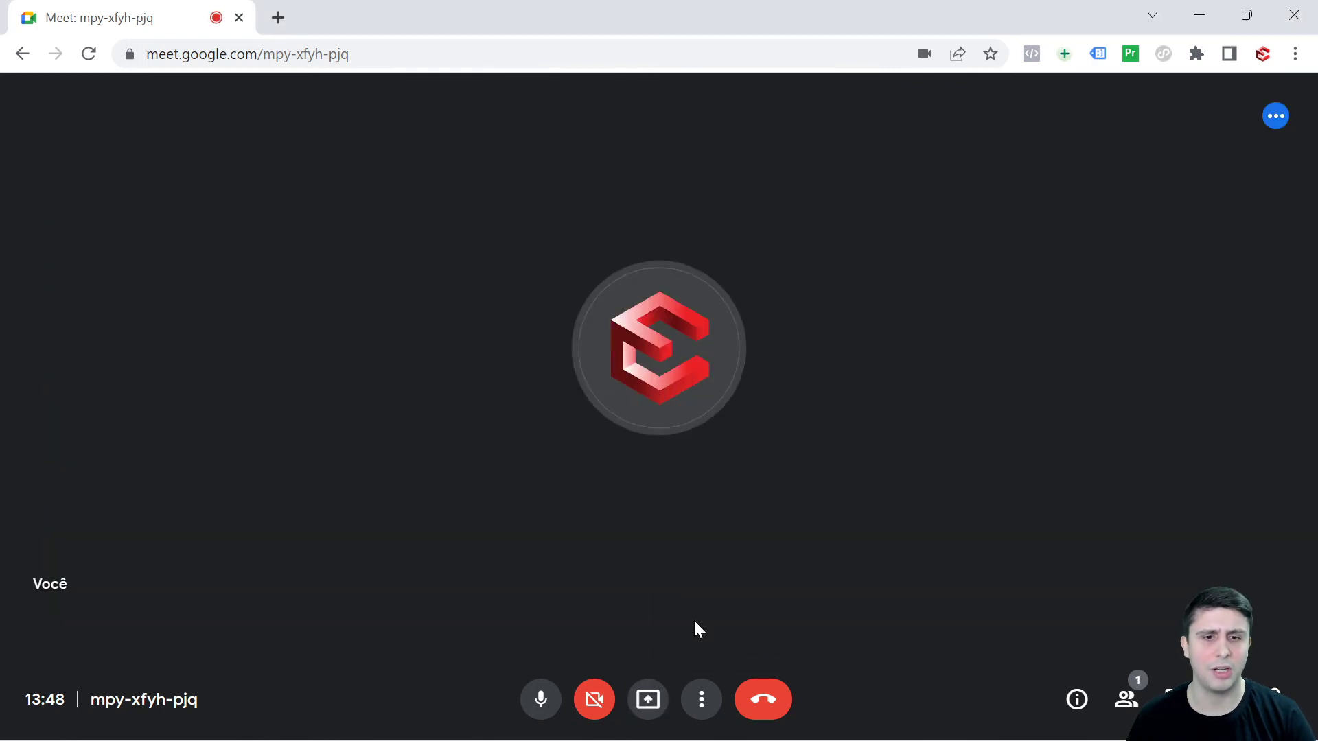